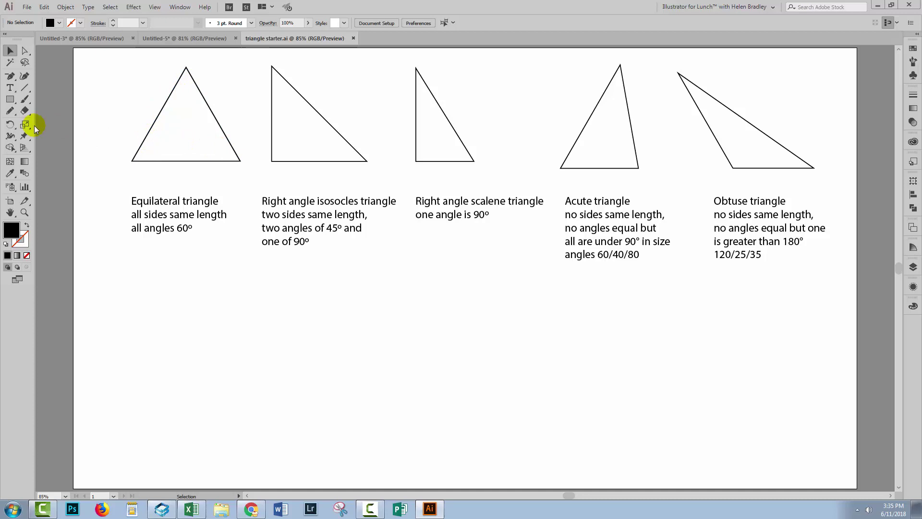
# - Create a three-sided polygon with radius 200 px below the Equilateral description
pyautogui.click(9, 100)
pyautogui.moveTo(7, 104); pyautogui.dragTo(49, 135)
pyautogui.click(165, 370)
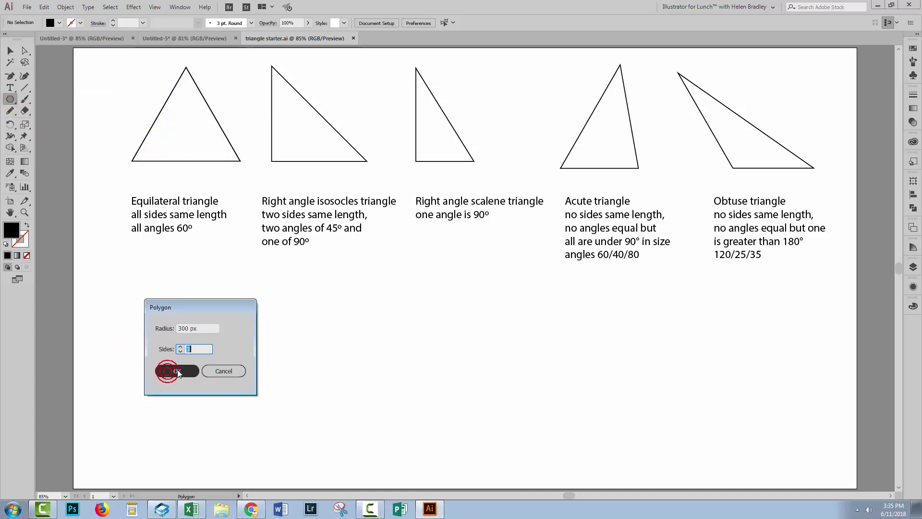
pyautogui.click(191, 349)
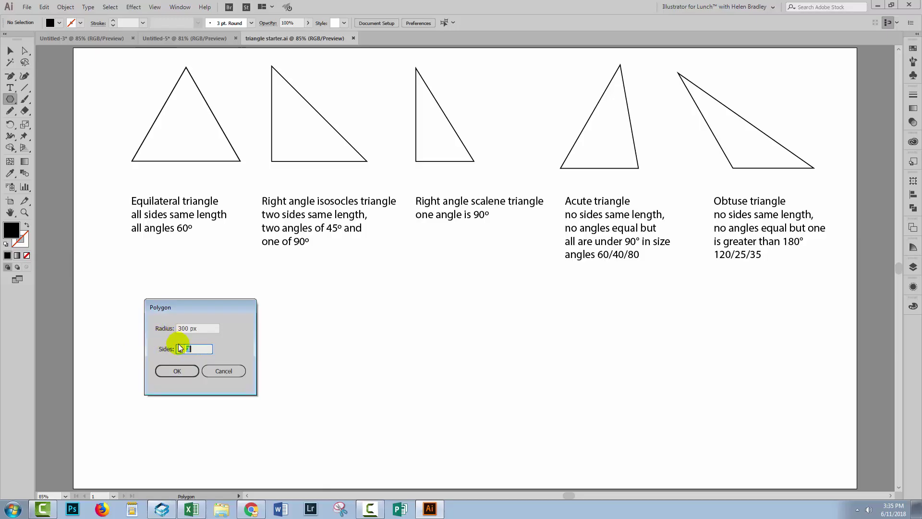
pyautogui.doubleClick(196, 327)
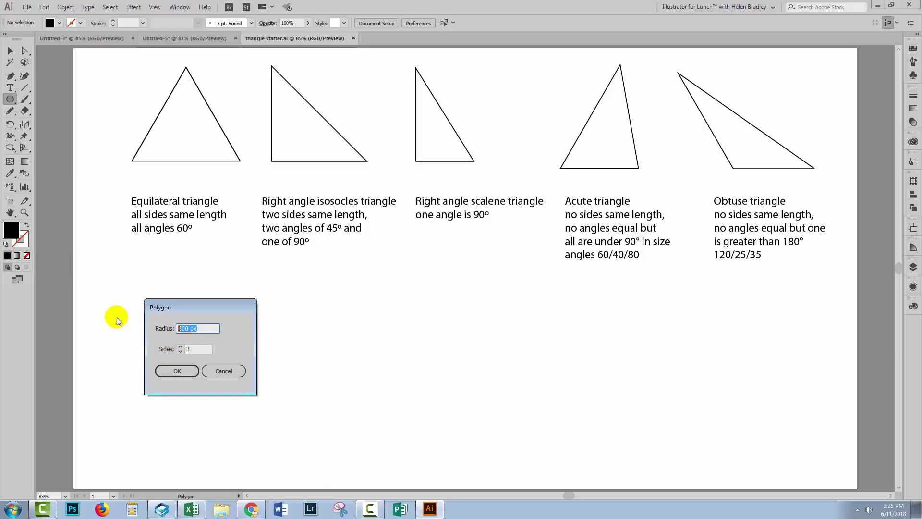
pyautogui.write('200')
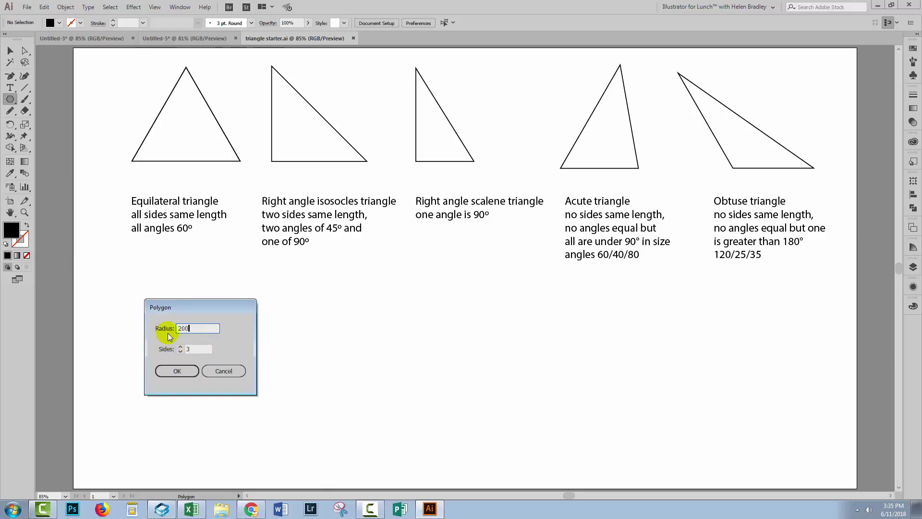
pyautogui.click(174, 372)
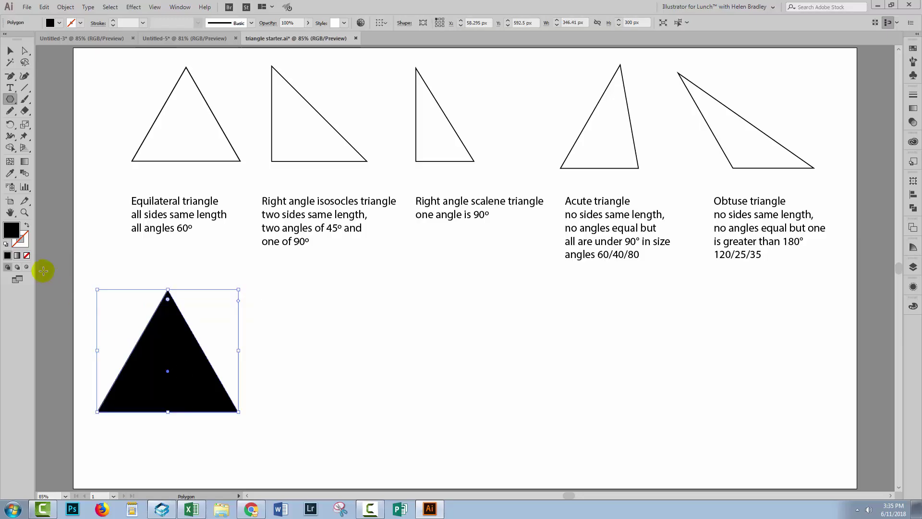
# - Make the triangle outline-only with a 2 px stroke
pyautogui.click(26, 228)
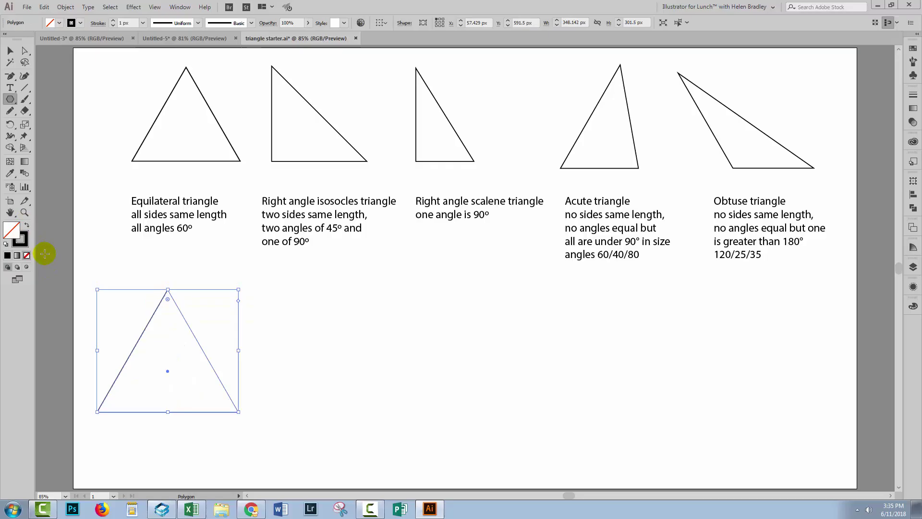
pyautogui.click(113, 20)
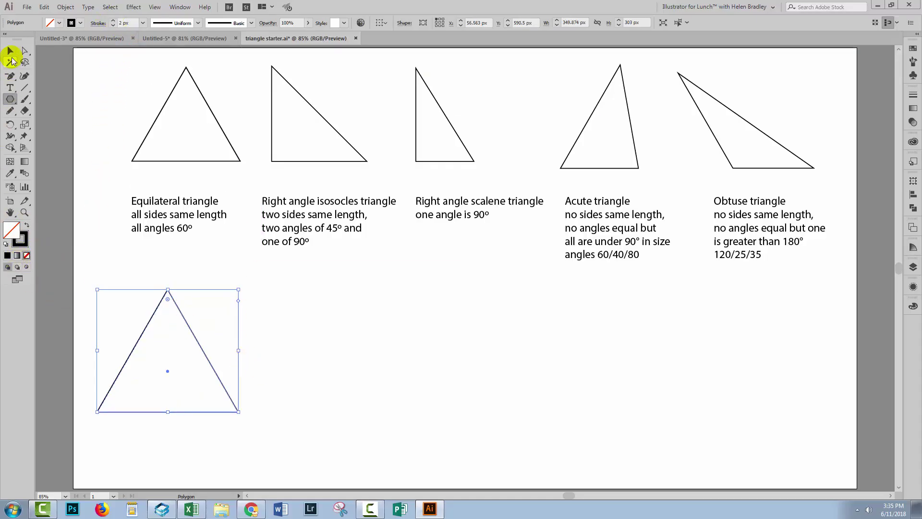
pyautogui.click(10, 50)
pyautogui.click(290, 349)
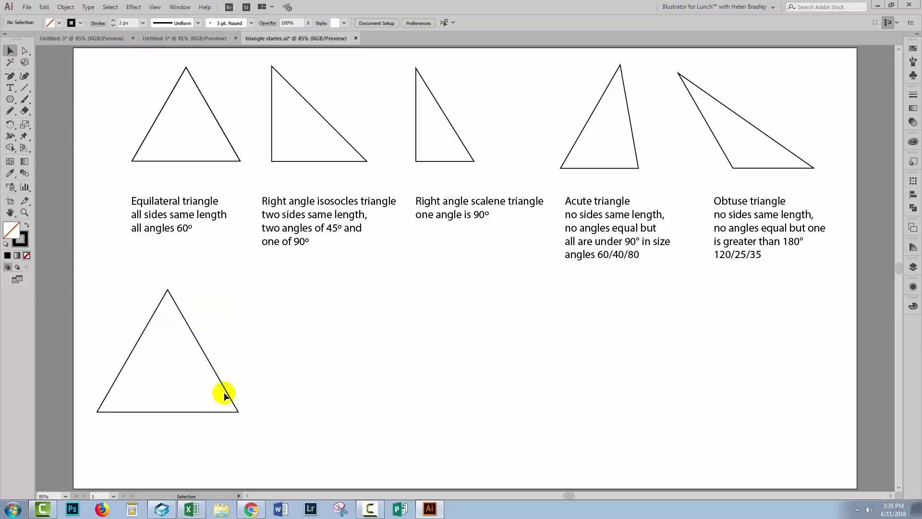
# - Shrink the triangle, move it up under the description, and keep its outline at 2 px
pyautogui.moveTo(224, 392); pyautogui.dragTo(238, 388)
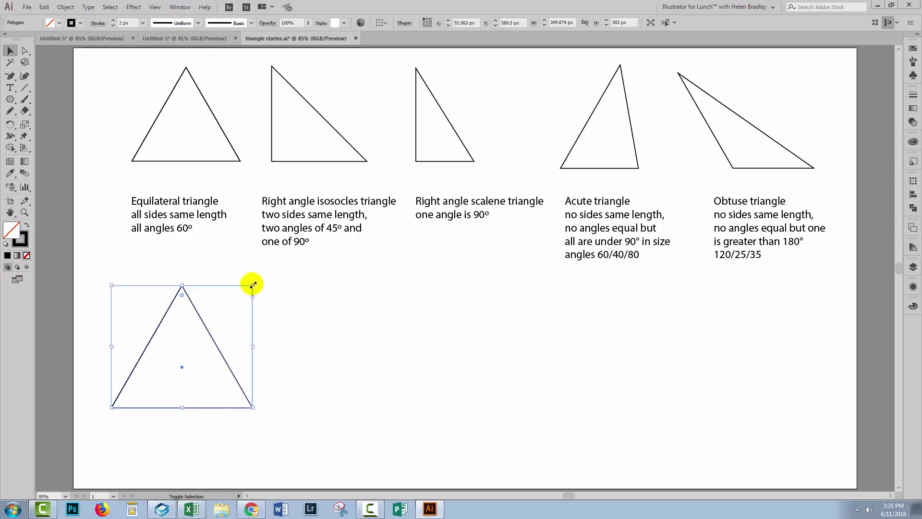
pyautogui.moveTo(253, 285); pyautogui.dragTo(219, 346)
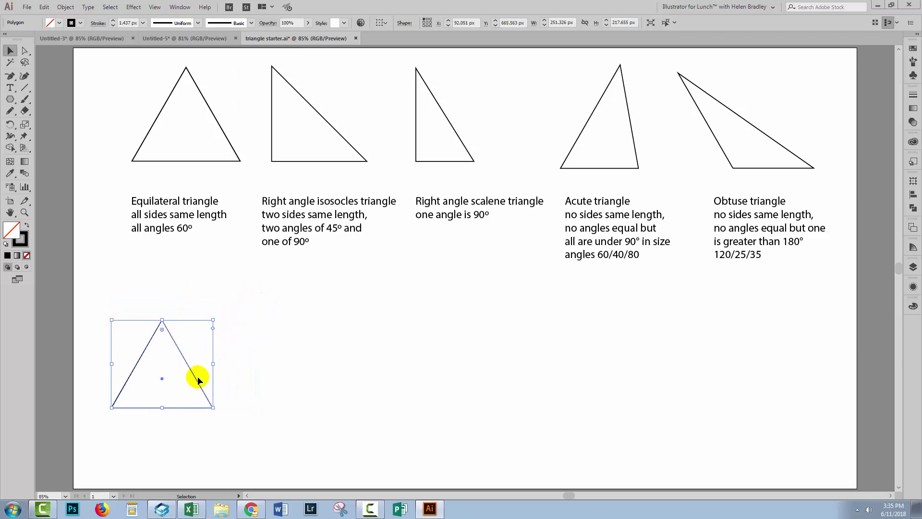
pyautogui.moveTo(199, 380); pyautogui.dragTo(211, 355)
pyautogui.click(191, 362)
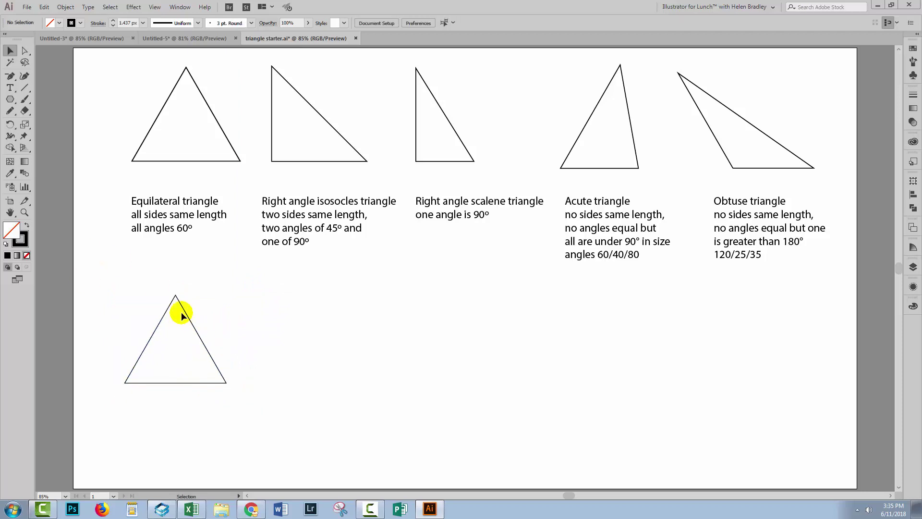
pyautogui.moveTo(143, 279); pyautogui.dragTo(219, 383)
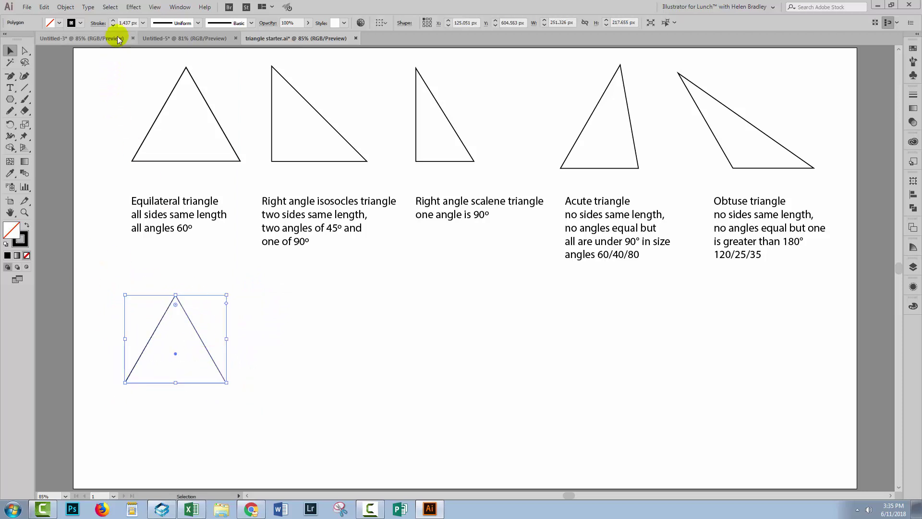
pyautogui.click(112, 21)
pyautogui.click(295, 328)
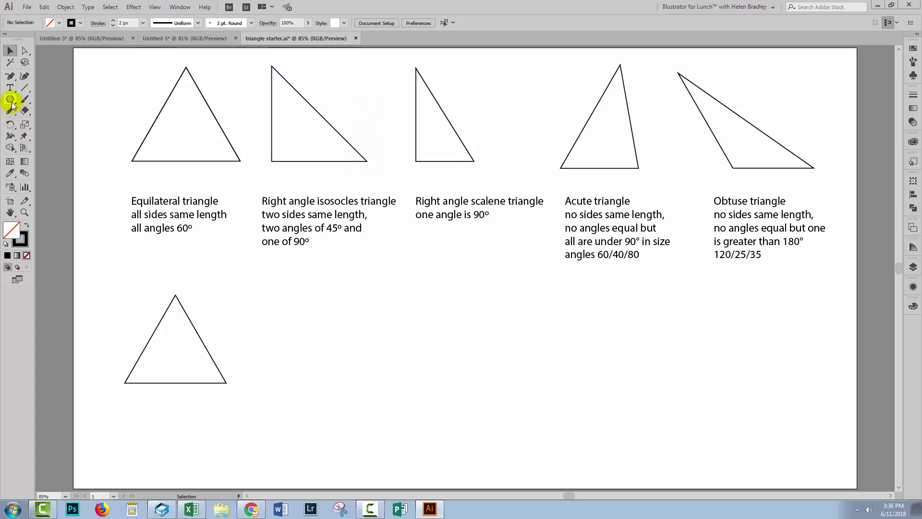
# - Draw a square under the Right angle isosceles reference
pyautogui.moveTo(10, 101); pyautogui.dragTo(46, 98)
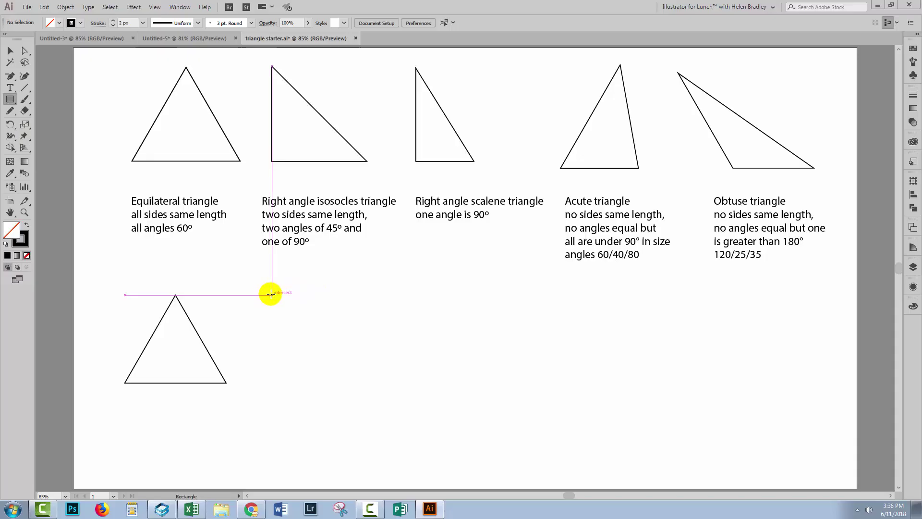
pyautogui.moveTo(271, 294); pyautogui.dragTo(372, 377)
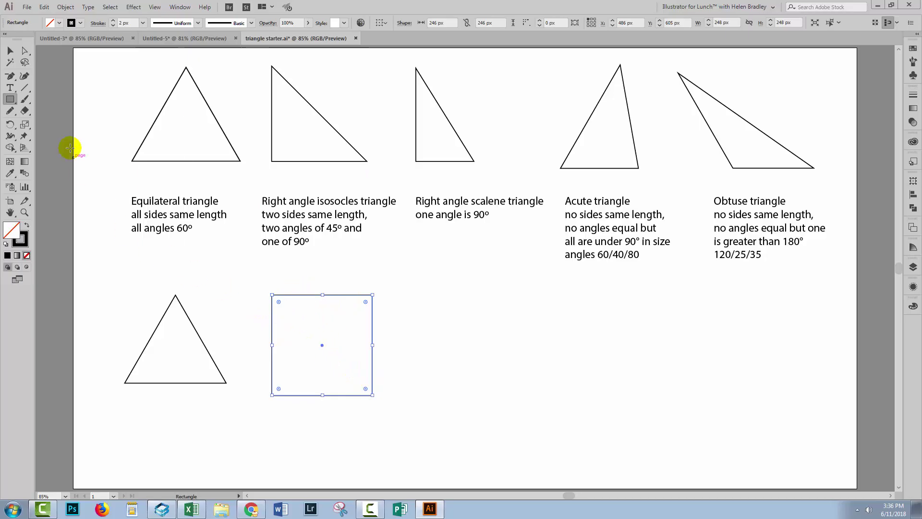
pyautogui.click(10, 50)
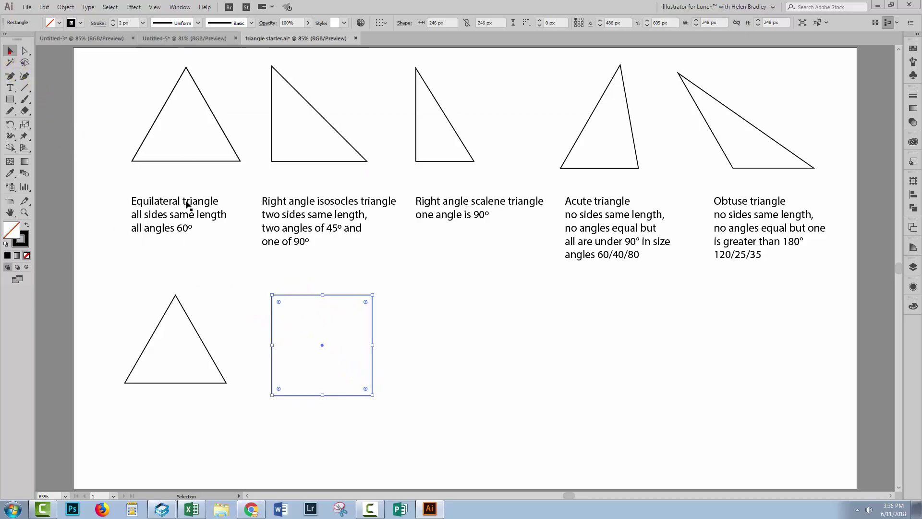
pyautogui.click(411, 371)
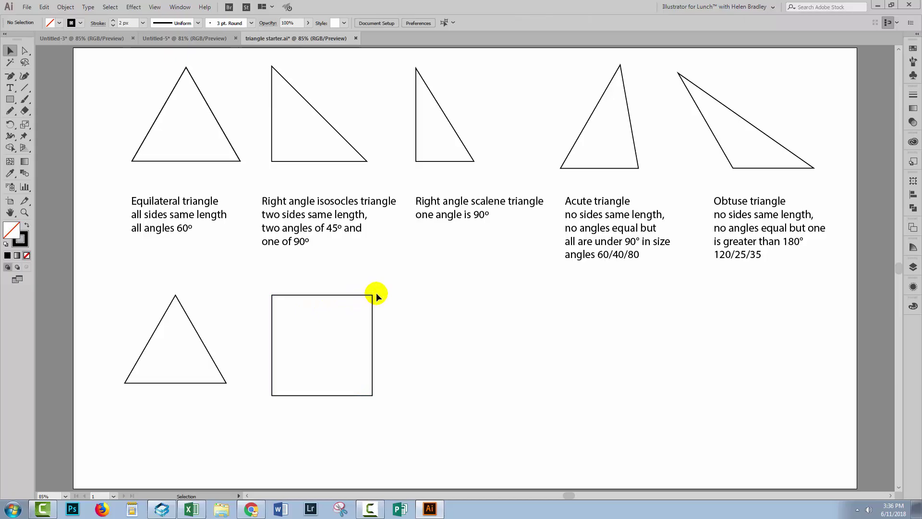
# - Delete the square's top-right anchor point to leave a right isosceles triangle
pyautogui.click(10, 76)
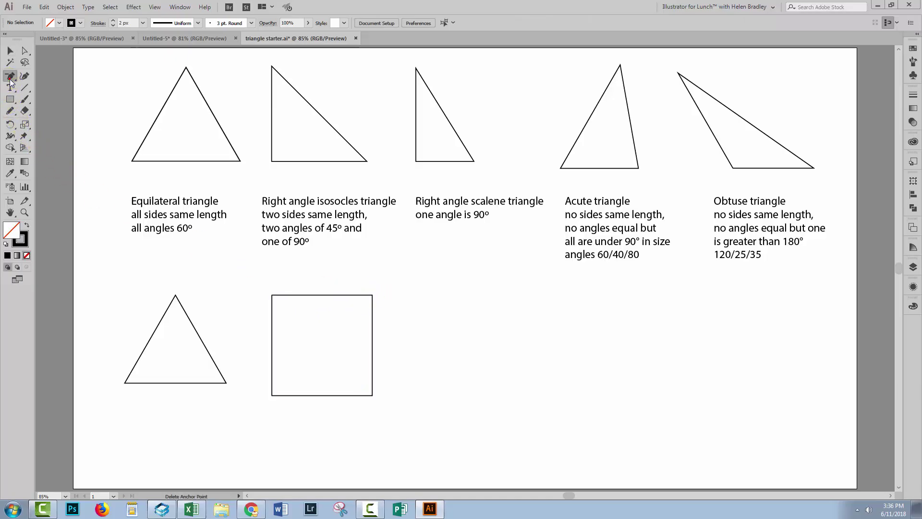
pyautogui.click(374, 296)
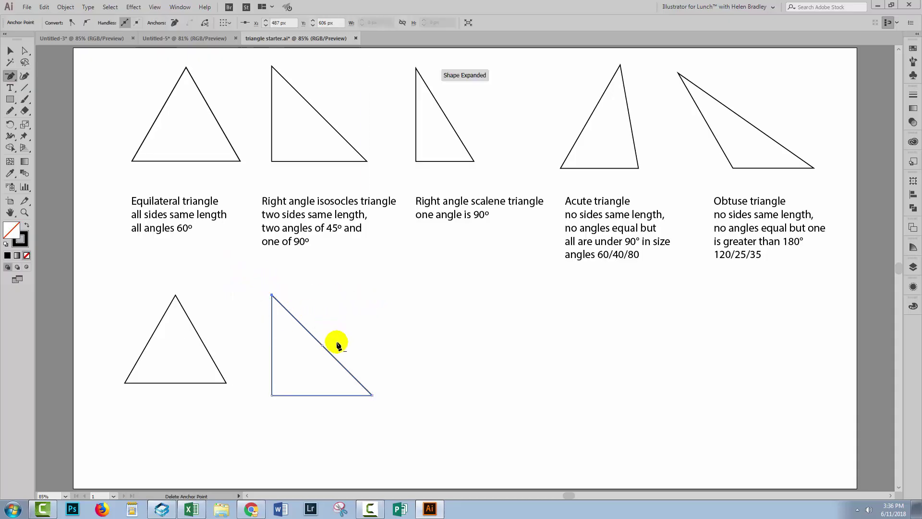
pyautogui.click(12, 54)
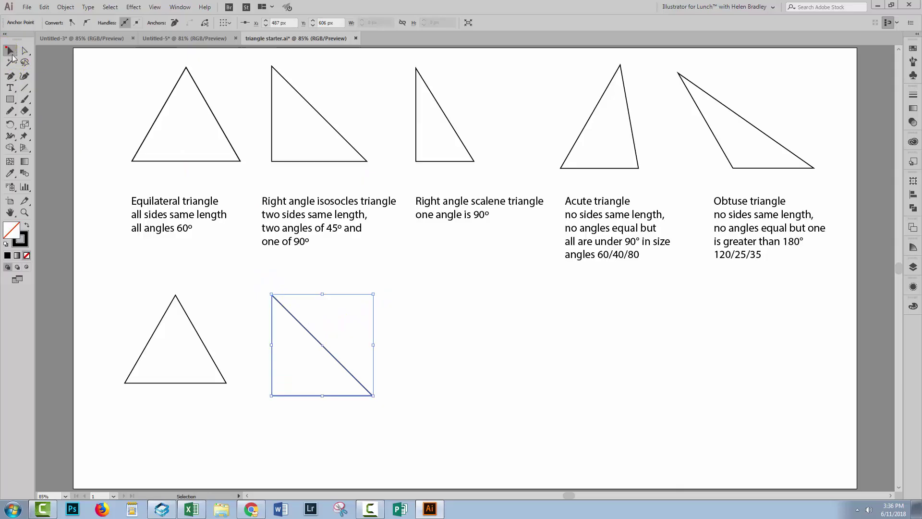
pyautogui.click(359, 427)
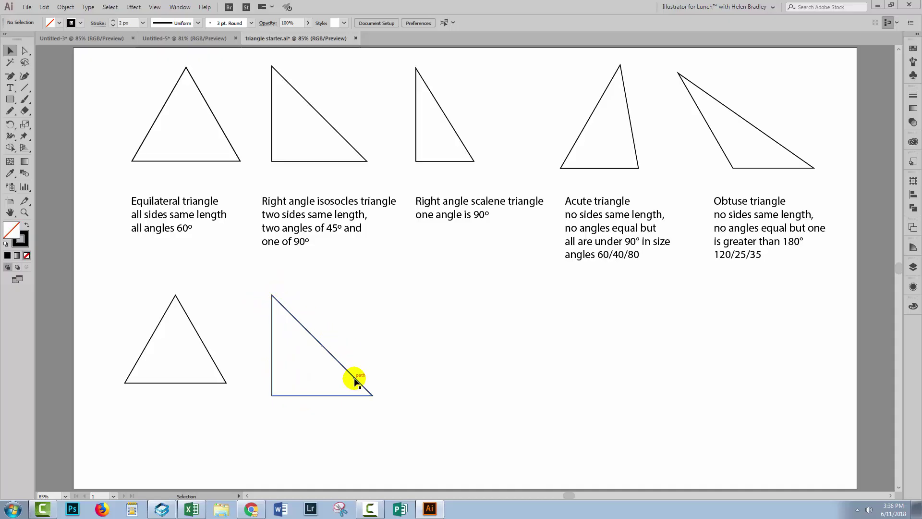
# - Nudge the right isosceles triangle up and draw a tall rectangle under the Right angle scalene reference
pyautogui.moveTo(323, 395); pyautogui.dragTo(321, 387)
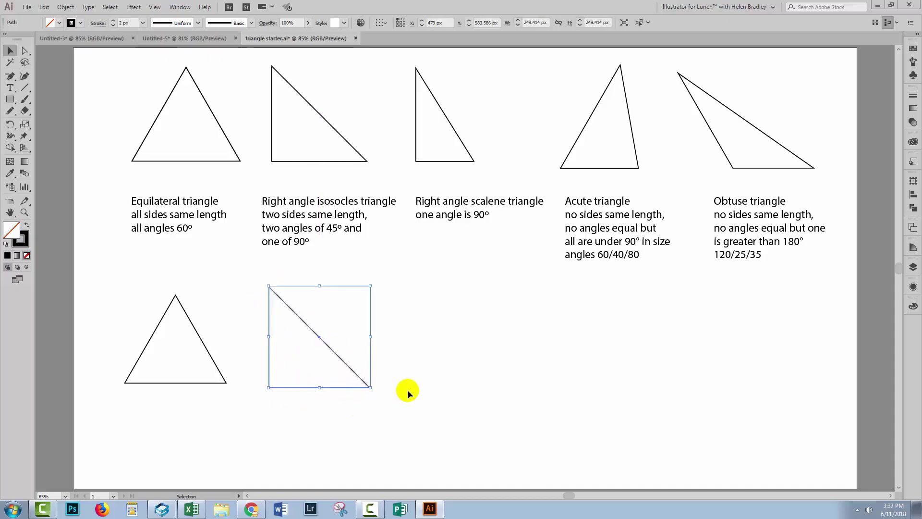
pyautogui.click(407, 390)
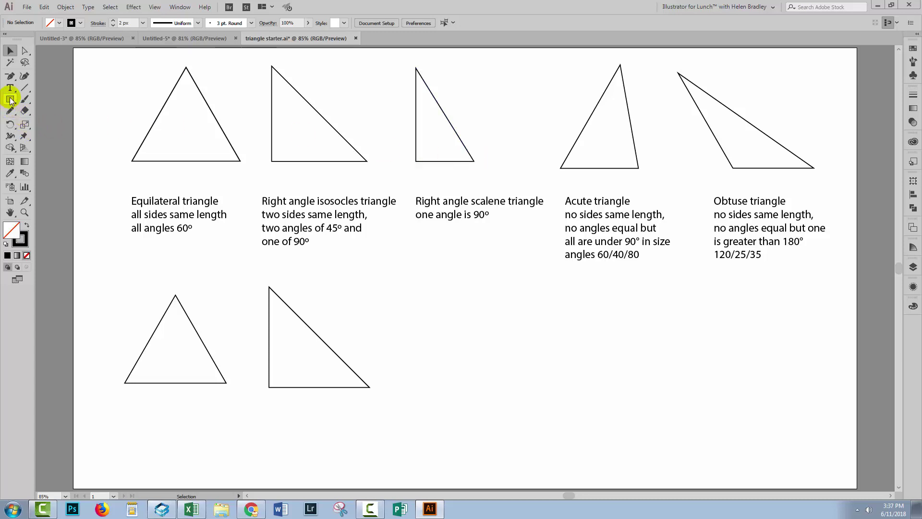
pyautogui.moveTo(11, 100); pyautogui.dragTo(45, 99)
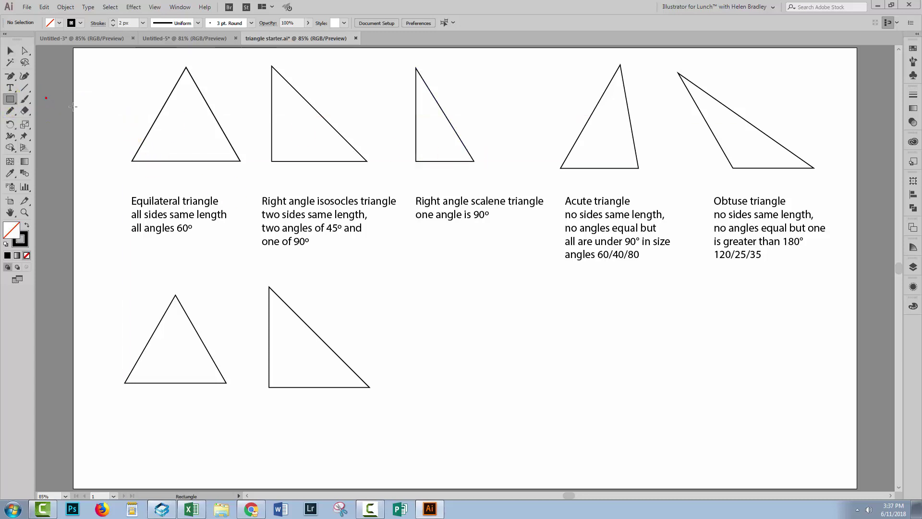
pyautogui.moveTo(420, 279); pyautogui.dragTo(492, 392)
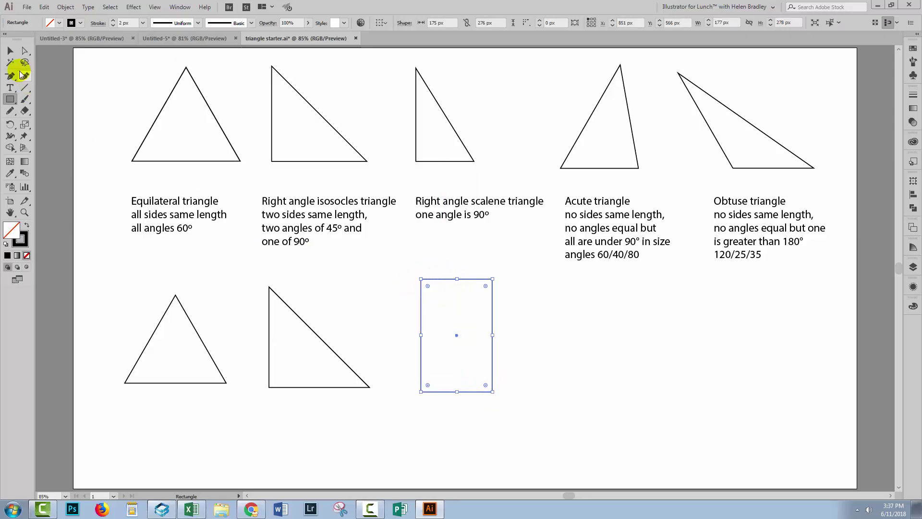
# - Delete the tall rectangle's top-right anchor point to form the right scalene triangle
pyautogui.moveTo(11, 76); pyautogui.dragTo(70, 99)
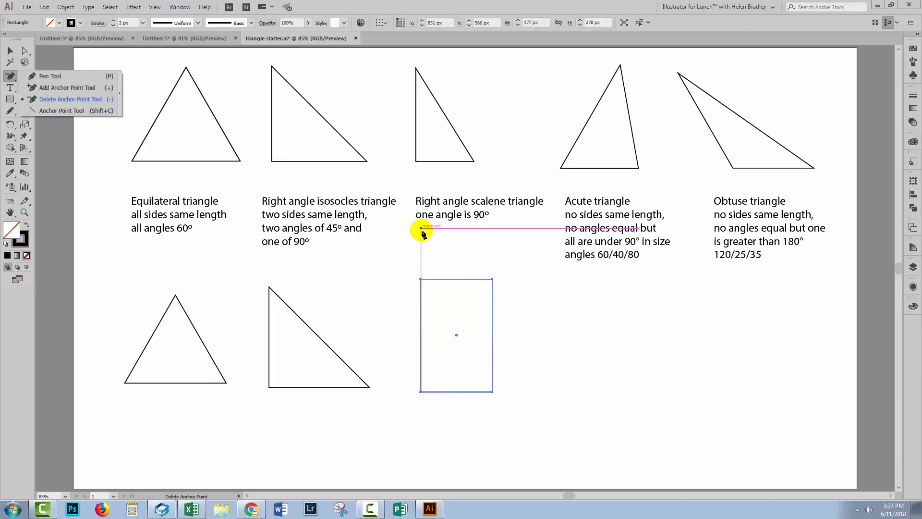
pyautogui.click(492, 280)
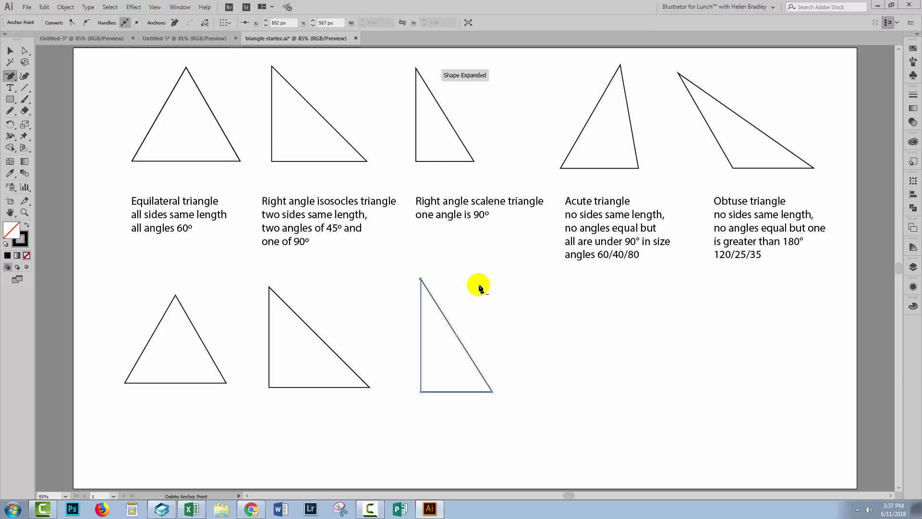
pyautogui.click(9, 51)
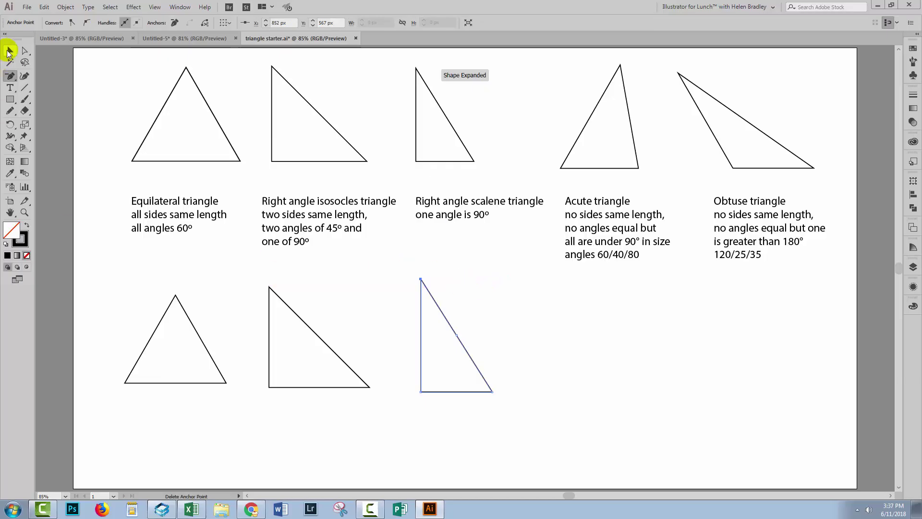
pyautogui.click(507, 406)
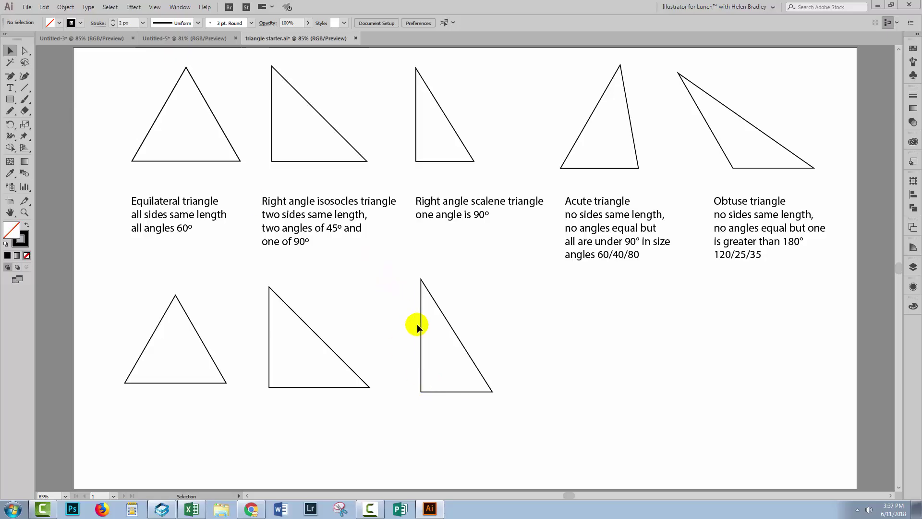
# - Scale down the right isosceles and right scalene triangles from their top-right bounding-box corners
pyautogui.moveTo(249, 270); pyautogui.dragTo(510, 419)
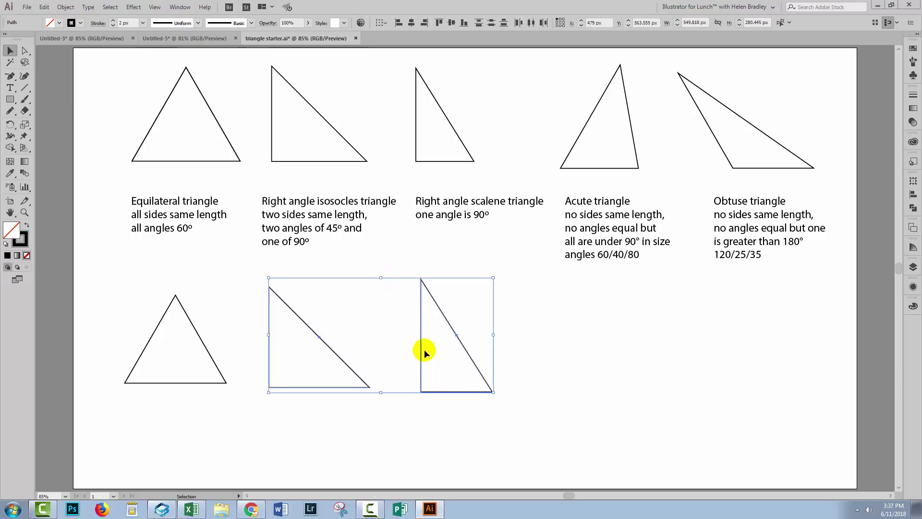
pyautogui.click(377, 336)
pyautogui.click(276, 292)
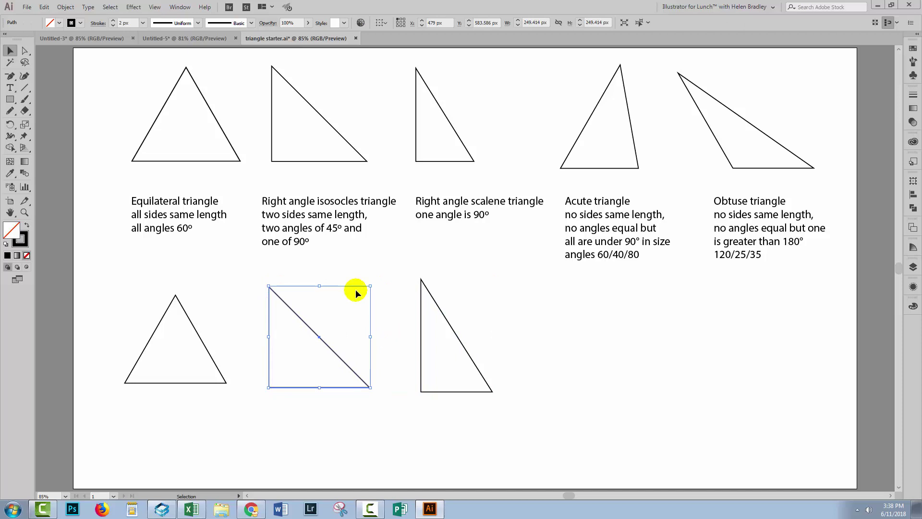
pyautogui.moveTo(373, 285); pyautogui.dragTo(487, 323)
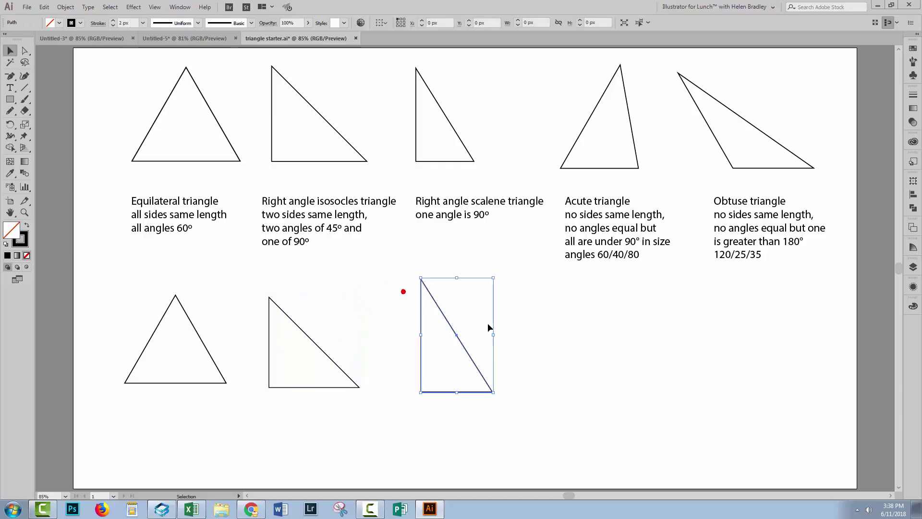
pyautogui.moveTo(494, 277); pyautogui.dragTo(493, 277)
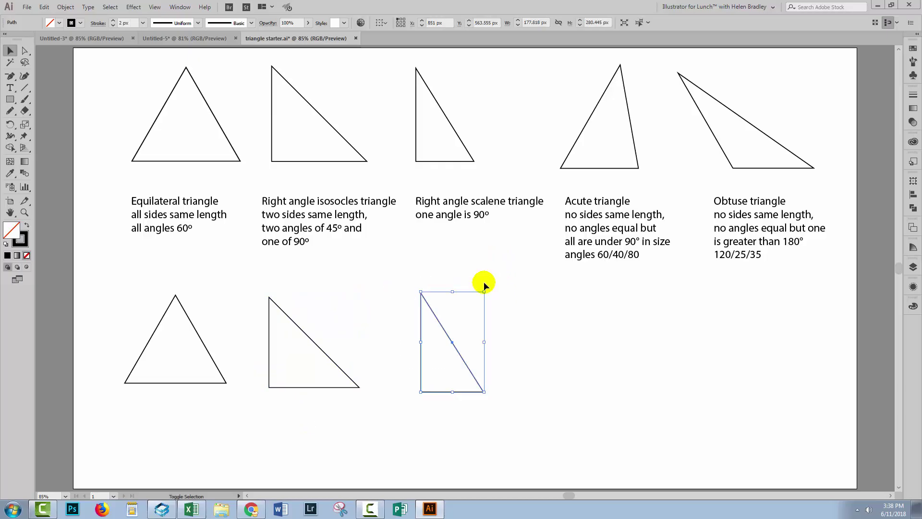
pyautogui.click(521, 324)
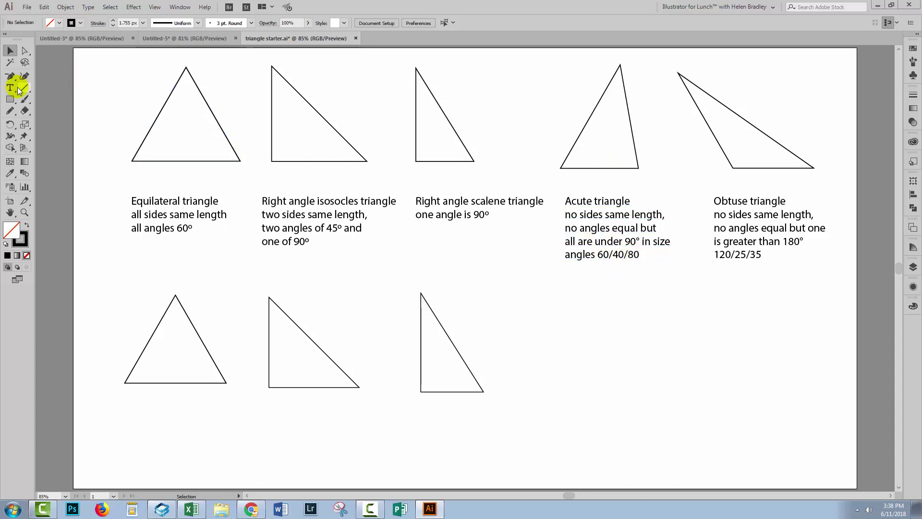
# - Create a 350 px line at 0° on the bottom-row baseline beneath the Acute description
pyautogui.moveTo(26, 89); pyautogui.dragTo(73, 87)
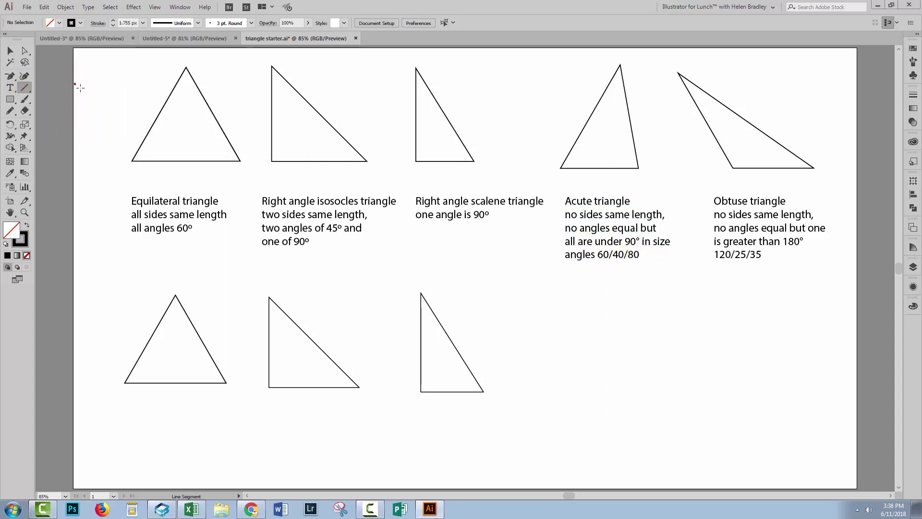
pyautogui.click(547, 387)
pyautogui.doubleClick(770, 360)
pyautogui.write('0')
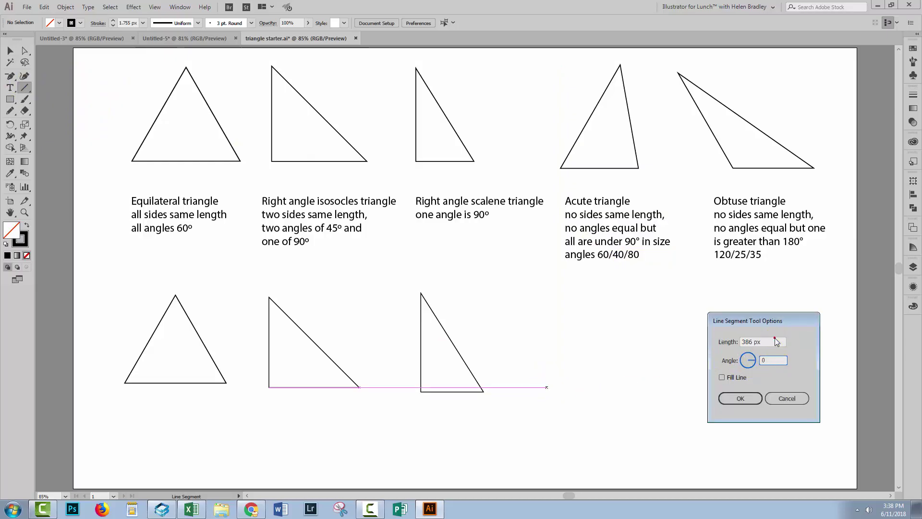
pyautogui.click(757, 341)
pyautogui.doubleClick(757, 341)
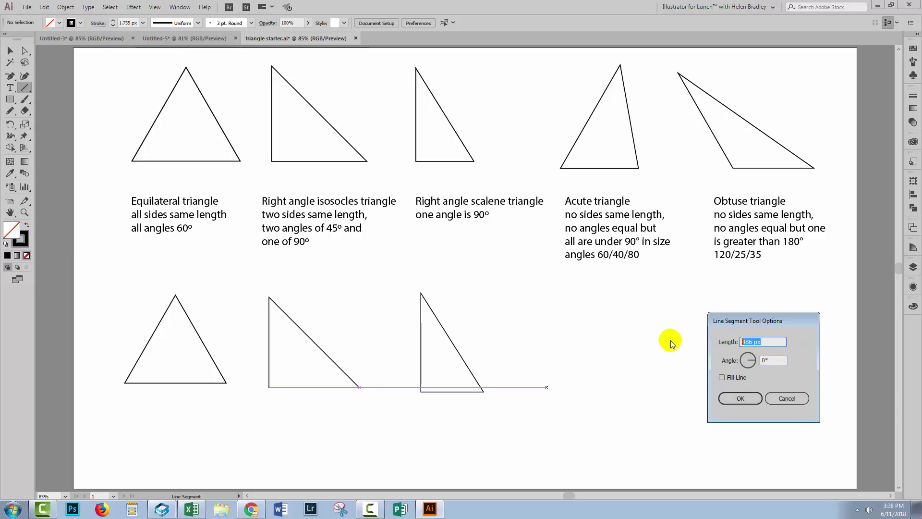
pyautogui.write('350')
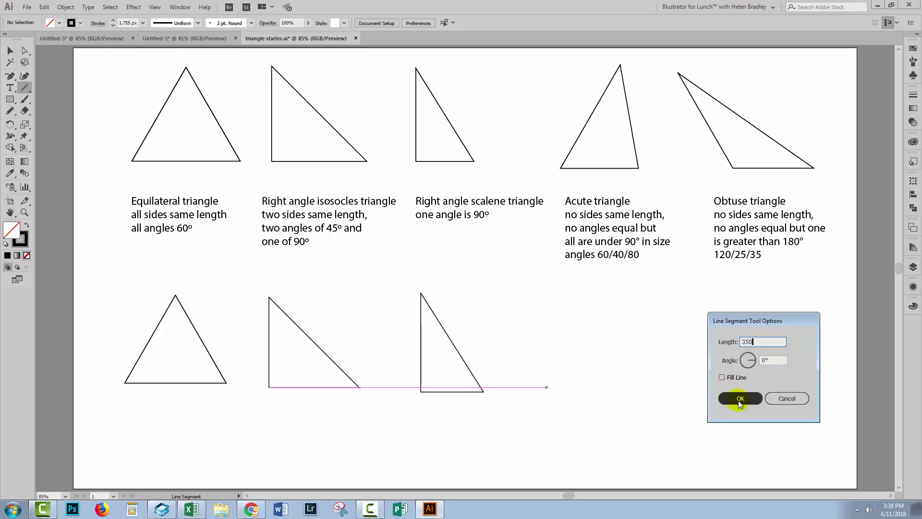
pyautogui.click(740, 398)
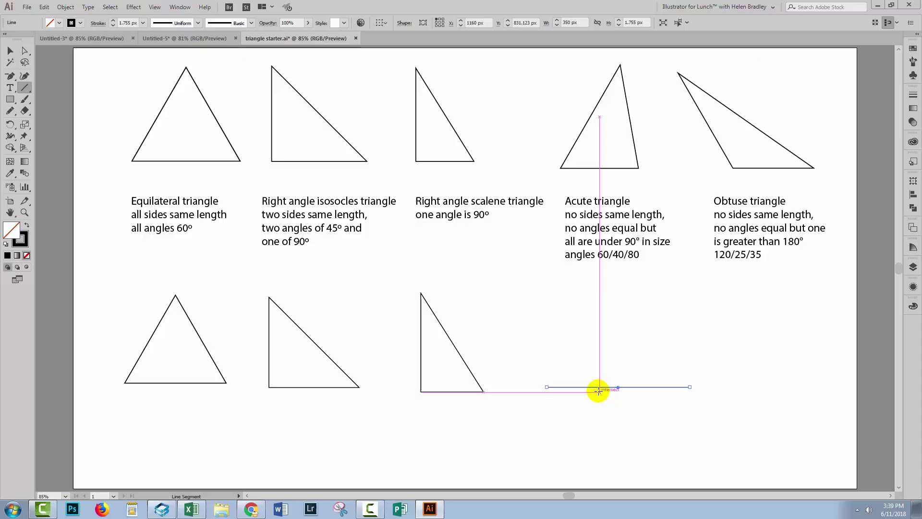
pyautogui.click(10, 50)
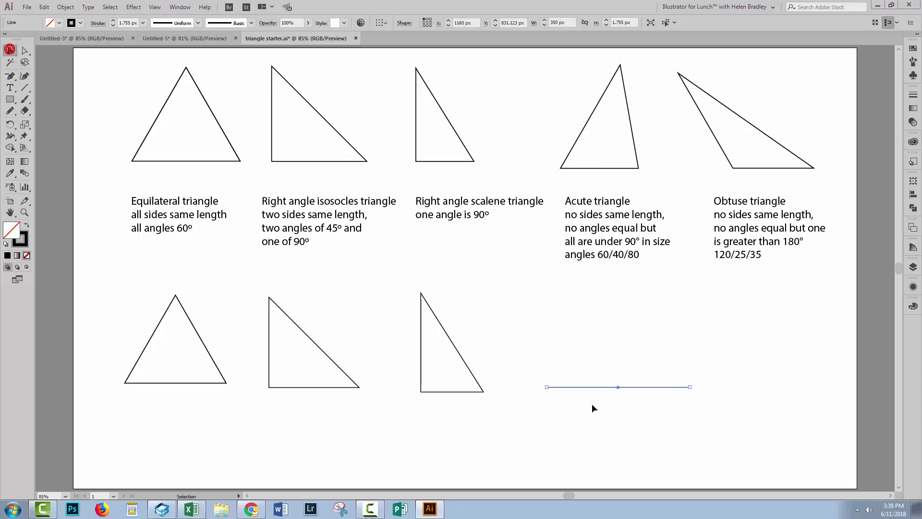
pyautogui.click(592, 403)
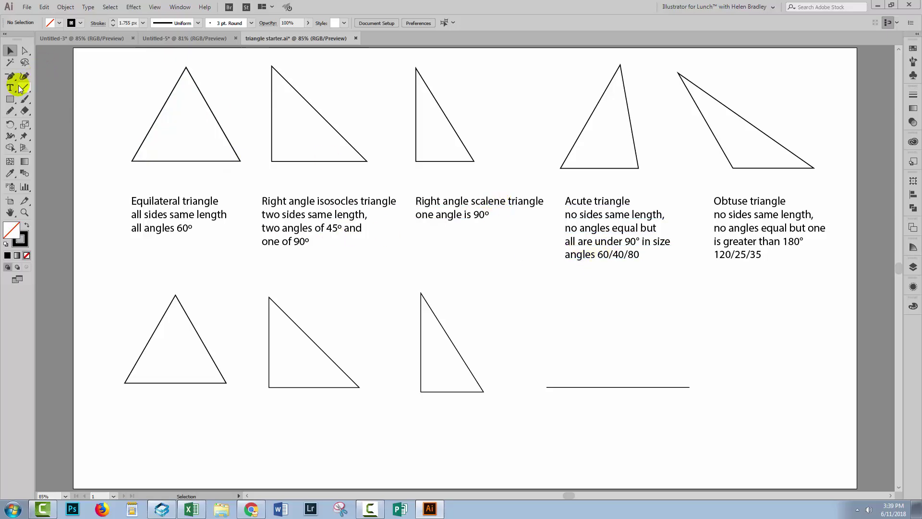
# - Create a 350 px line at 60° and position it across the base's left end
pyautogui.moveTo(23, 90); pyautogui.dragTo(74, 87)
pyautogui.click(554, 361)
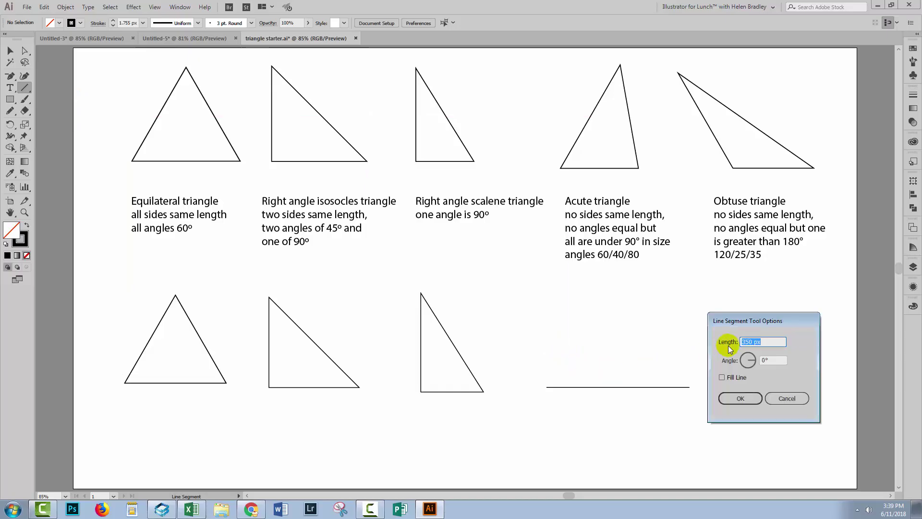
pyautogui.click(771, 357)
pyautogui.write('60')
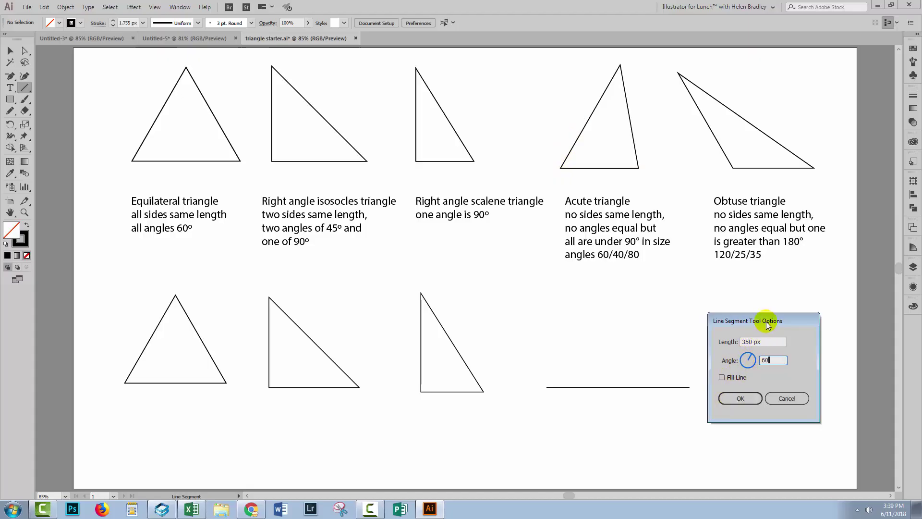
pyautogui.click(739, 401)
pyautogui.press('v')
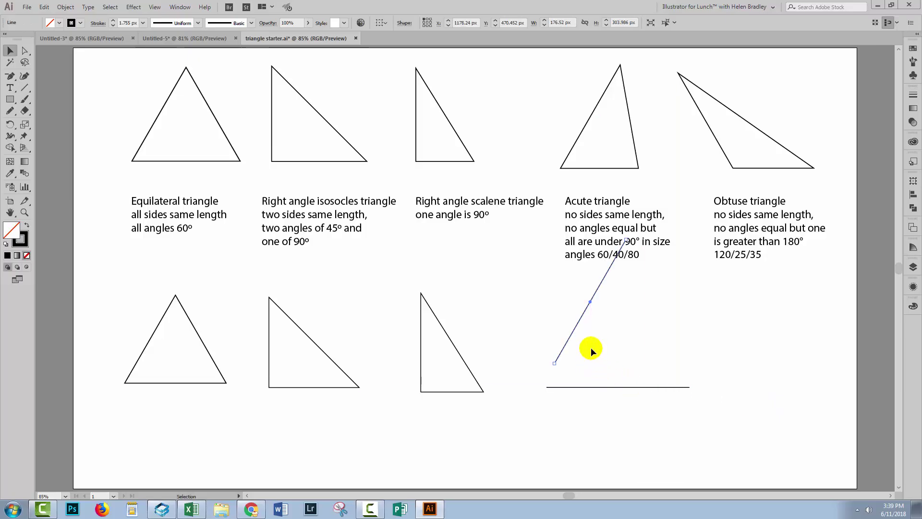
pyautogui.moveTo(575, 326); pyautogui.dragTo(564, 376)
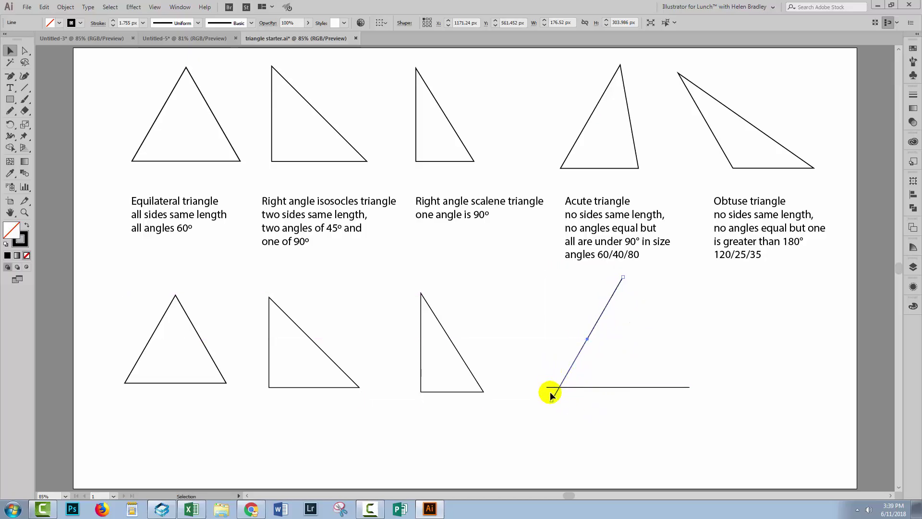
pyautogui.click(536, 330)
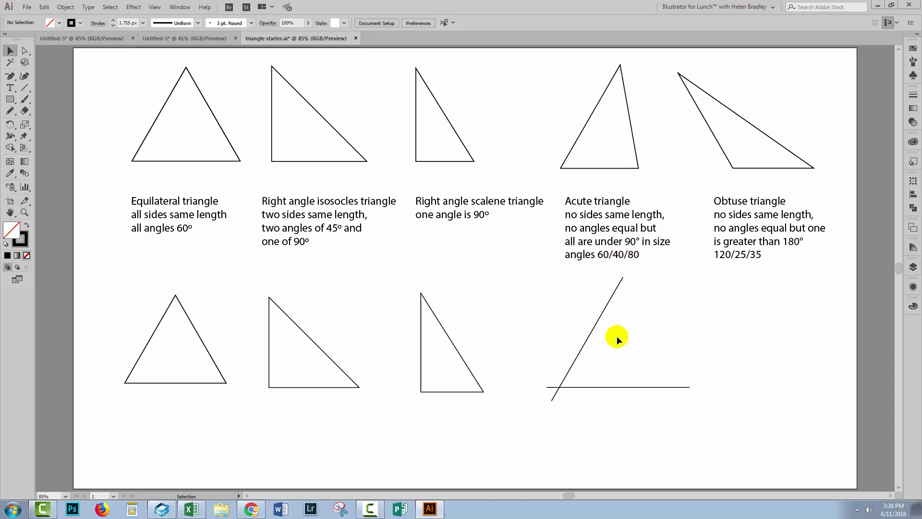
# - Enter a 100° angle with 350 px length in the line options at the base's right end
pyautogui.click(25, 87)
pyautogui.click(690, 386)
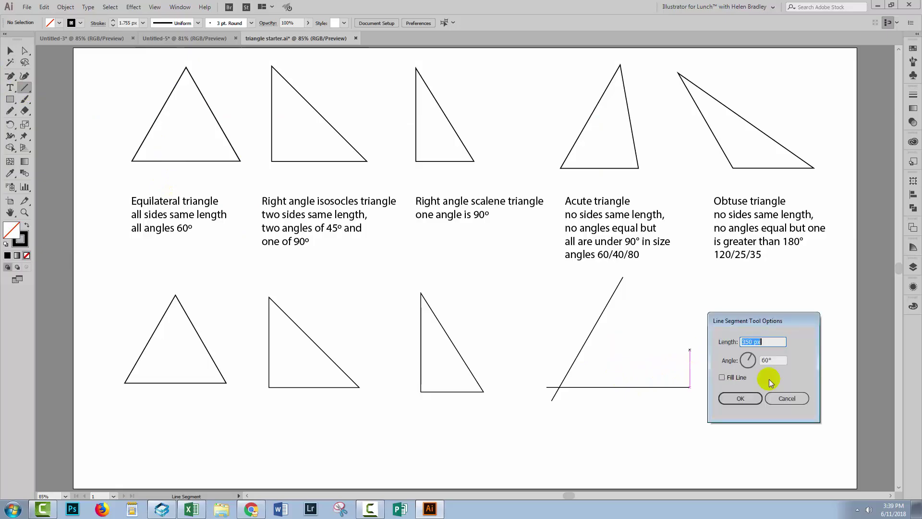
pyautogui.doubleClick(775, 360)
pyautogui.write('60')
pyautogui.click(721, 363)
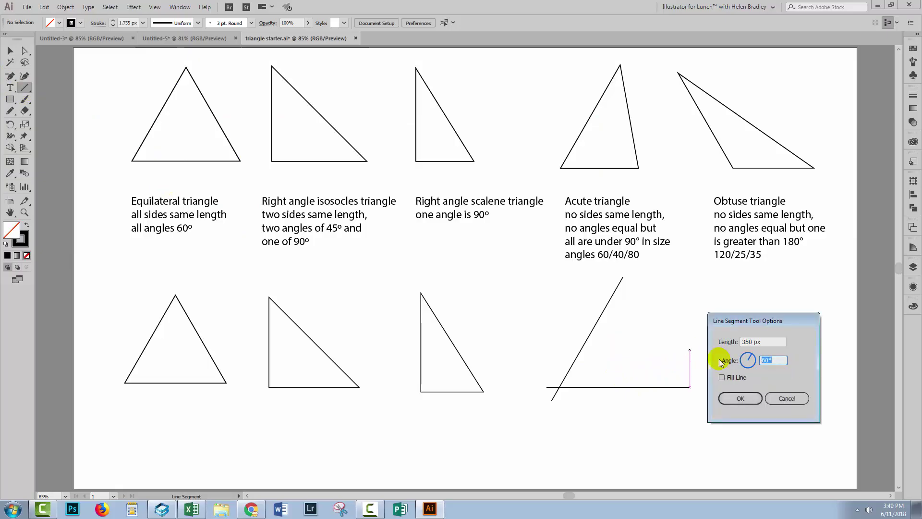
pyautogui.write('80')
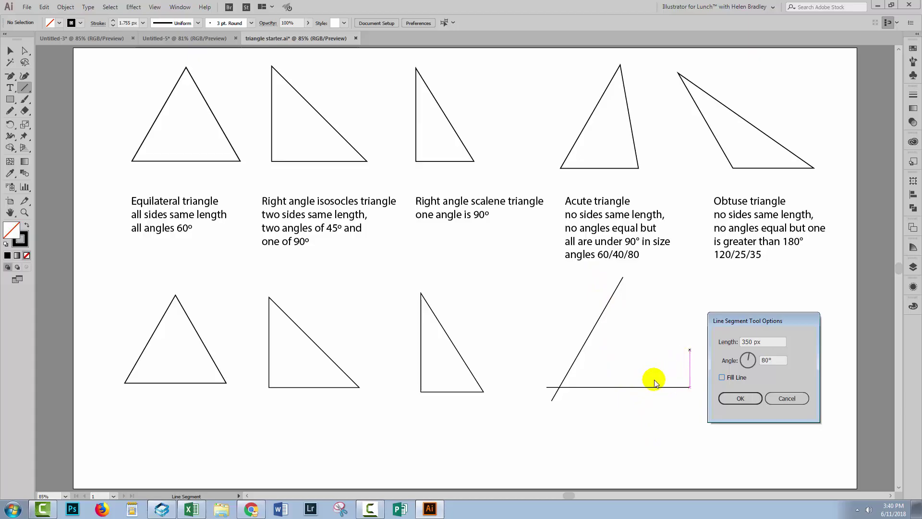
pyautogui.doubleClick(779, 360)
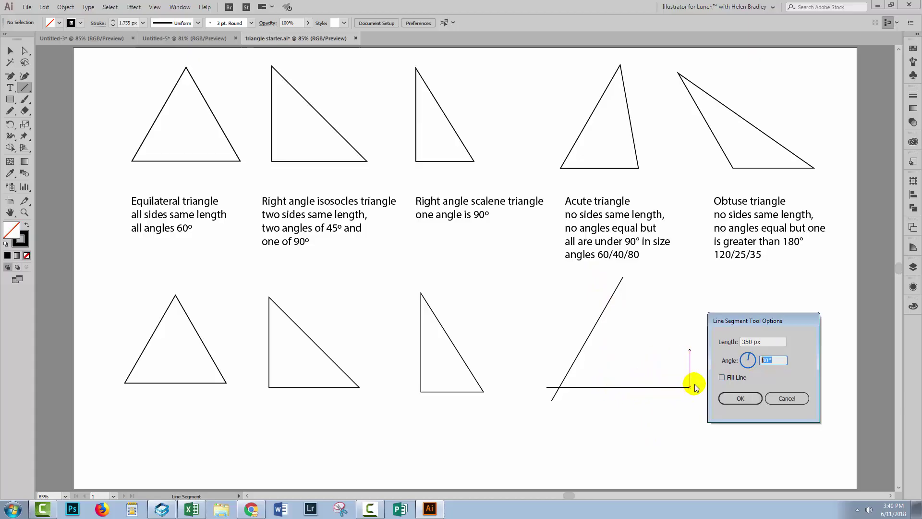
pyautogui.write('180')
pyautogui.press('BackSpace')
pyautogui.press('BackSpace')
pyautogui.write('00')
pyautogui.press('Tab')
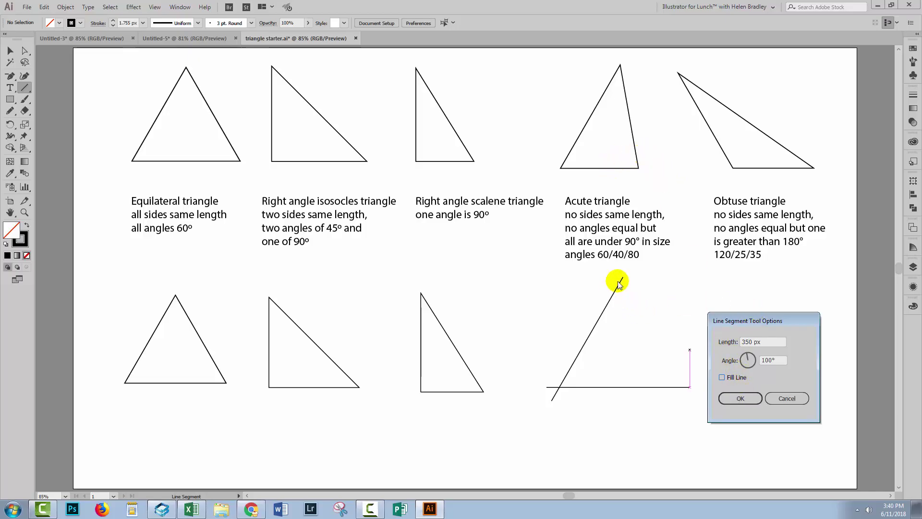
pyautogui.click(739, 403)
pyautogui.click(740, 398)
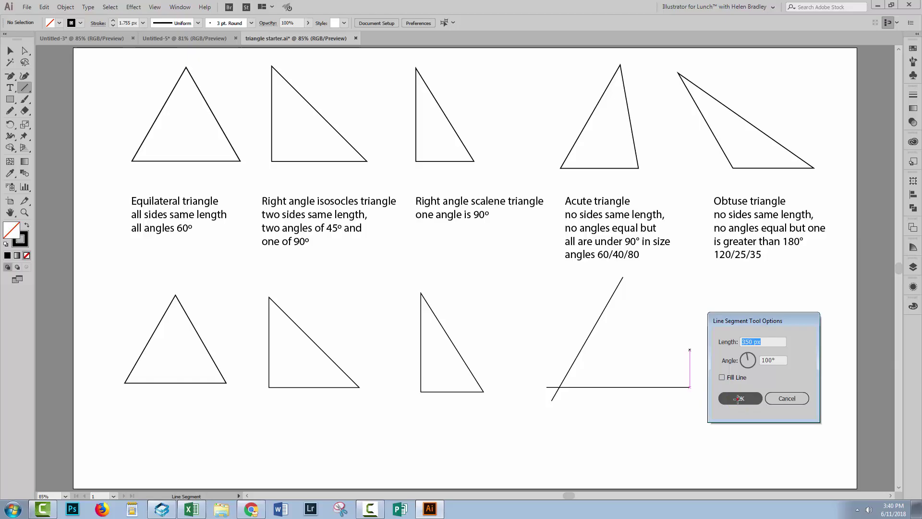
# - Create the 100° line, delete the stray extra line, and drag it across the base and 60° line
pyautogui.click(740, 400)
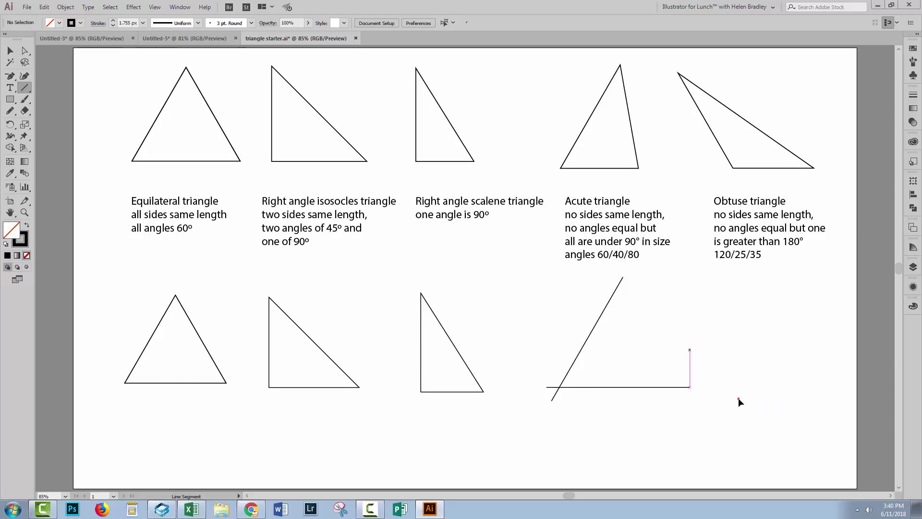
pyautogui.press('Delete')
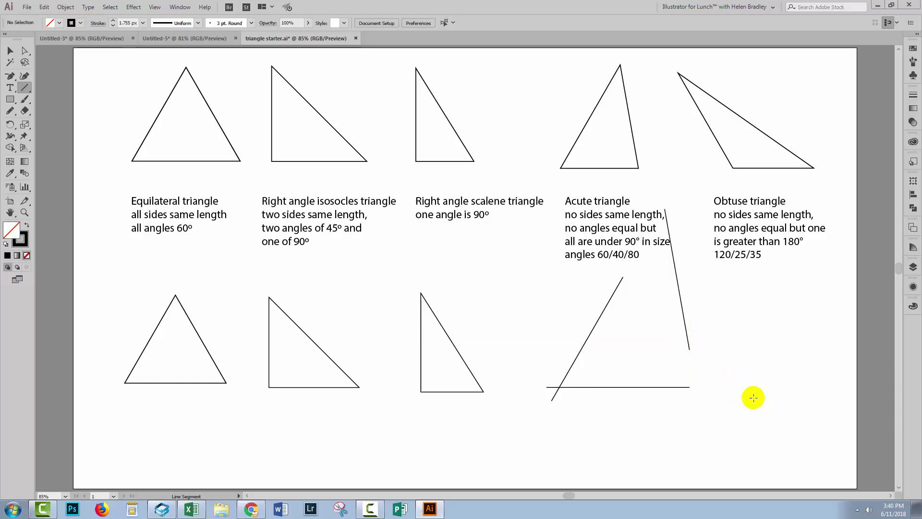
pyautogui.click(9, 51)
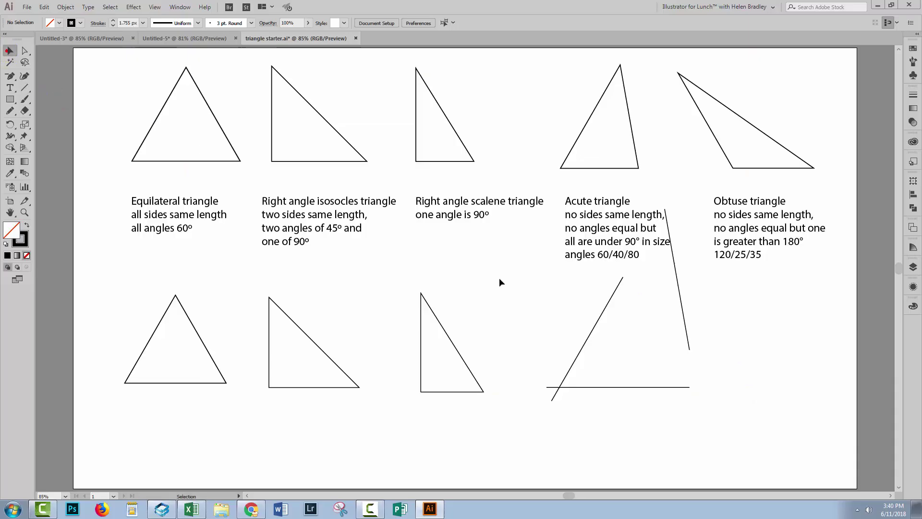
pyautogui.moveTo(682, 300); pyautogui.dragTo(627, 351)
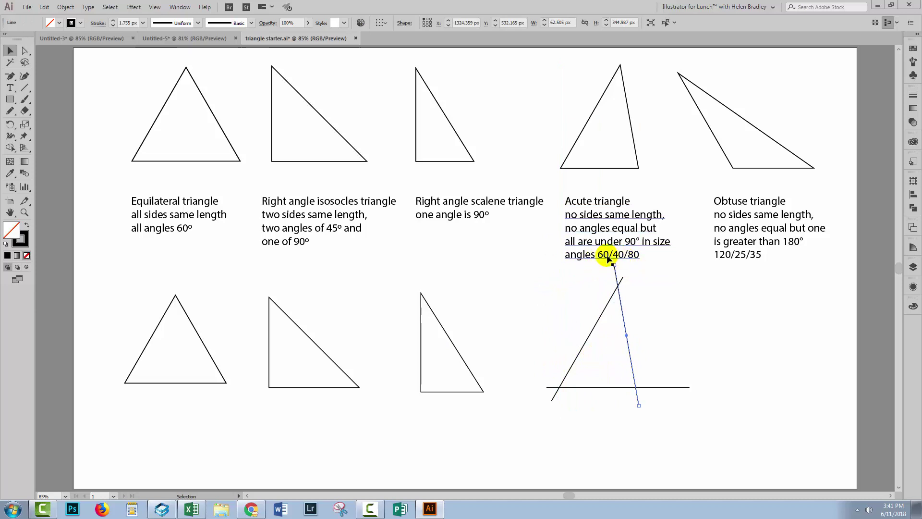
pyautogui.moveTo(630, 360)
pyautogui.mouseDown()
pyautogui.moveTo(585, 373)
pyautogui.moveTo(626, 365)
pyautogui.mouseUp()
pyautogui.click(662, 367)
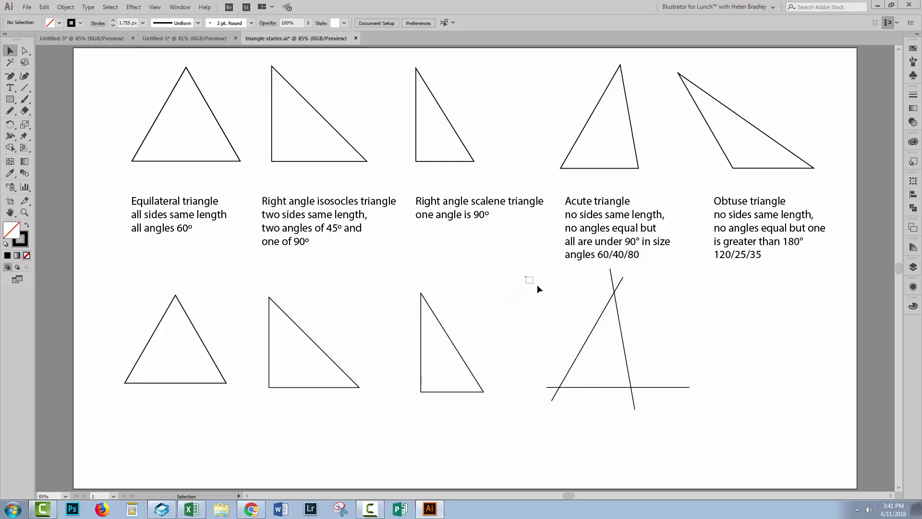
# - Merge the enclosed area with Shape Builder and trim the overhanging line ends
pyautogui.moveTo(537, 285); pyautogui.dragTo(691, 430)
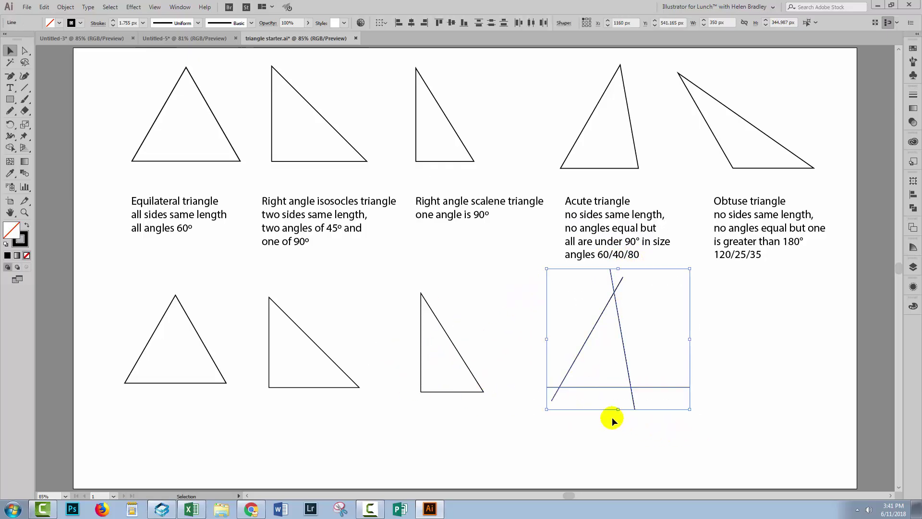
pyautogui.click(9, 148)
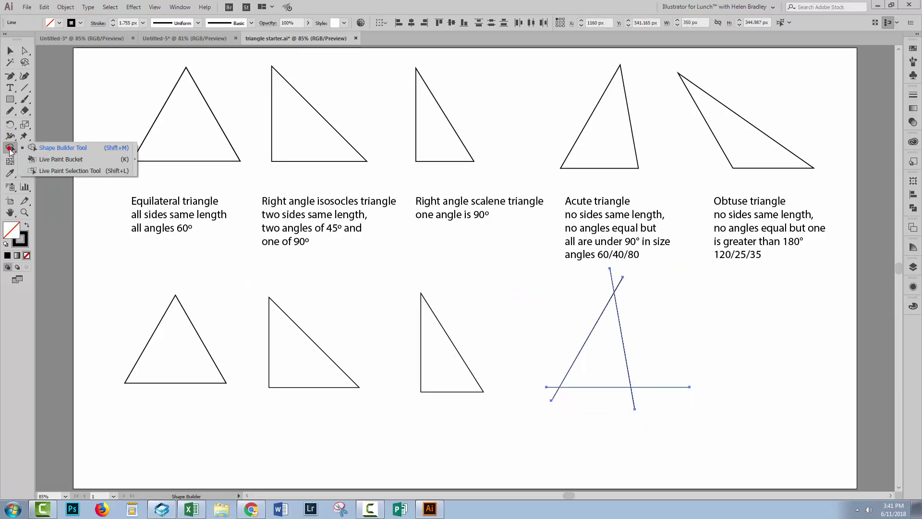
pyautogui.click(53, 148)
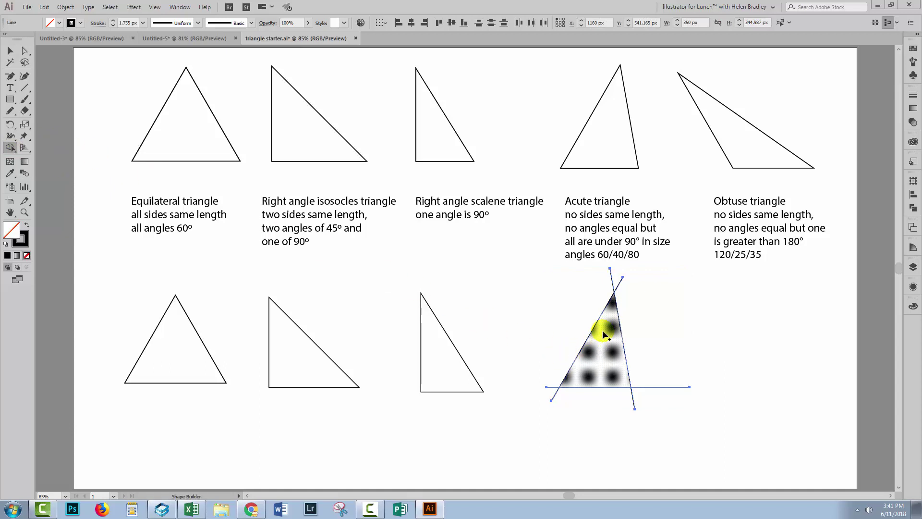
pyautogui.moveTo(605, 356); pyautogui.dragTo(603, 371)
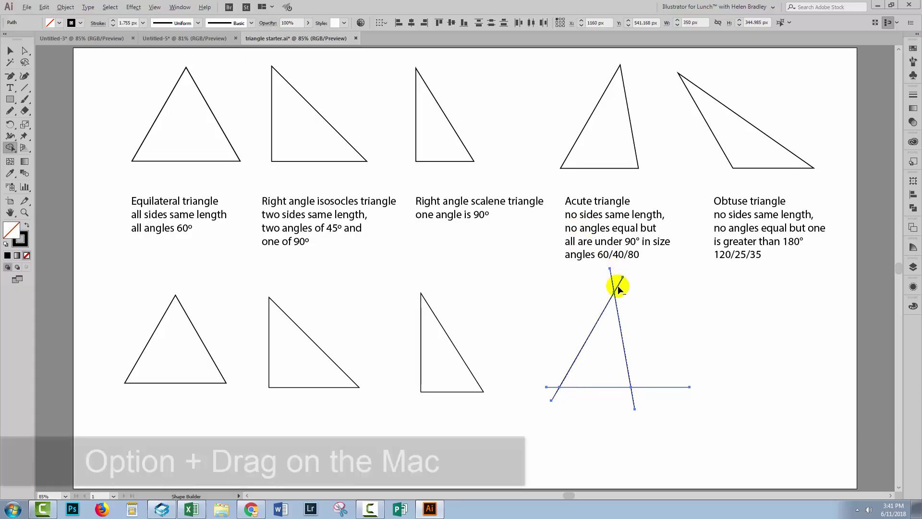
pyautogui.moveTo(591, 277); pyautogui.dragTo(634, 282)
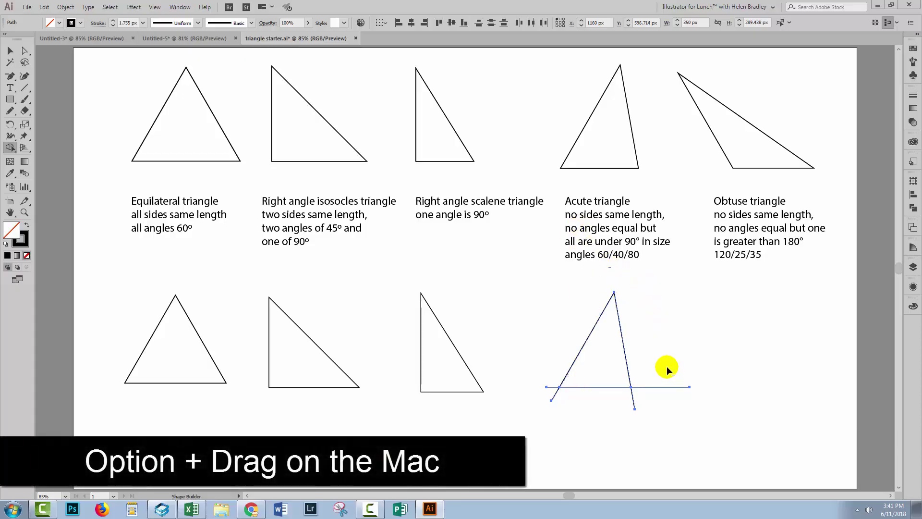
pyautogui.moveTo(666, 366); pyautogui.dragTo(661, 426)
pyautogui.moveTo(553, 407); pyautogui.dragTo(556, 409)
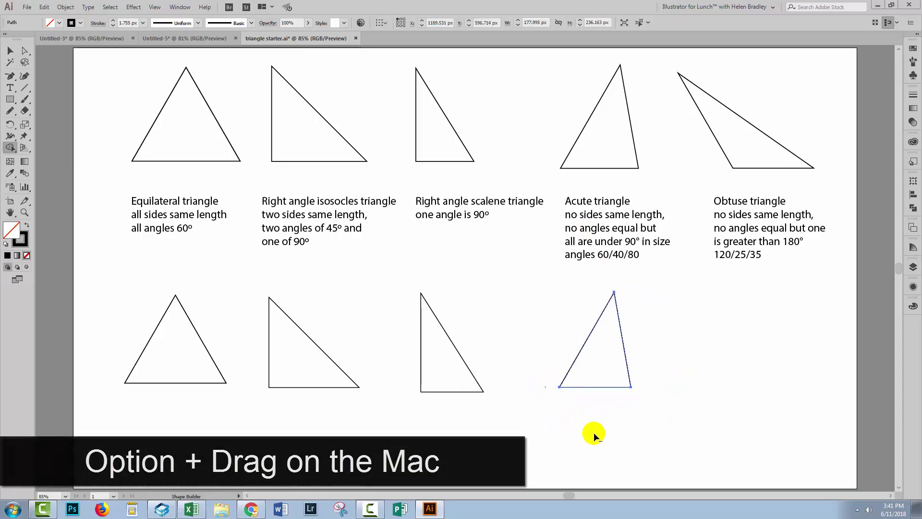
pyautogui.click(10, 50)
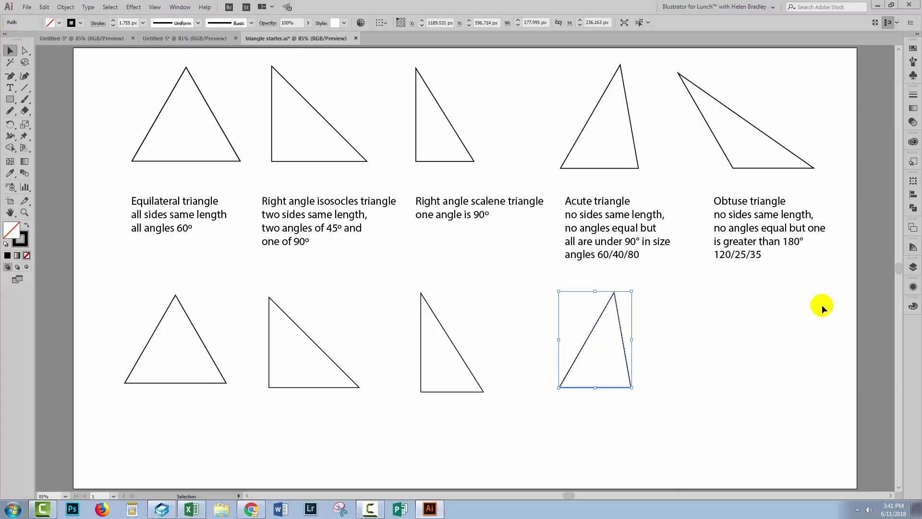
# - Check the acute triangle in the Layers panel, swapping fill and stroke then restoring them
pyautogui.click(912, 267)
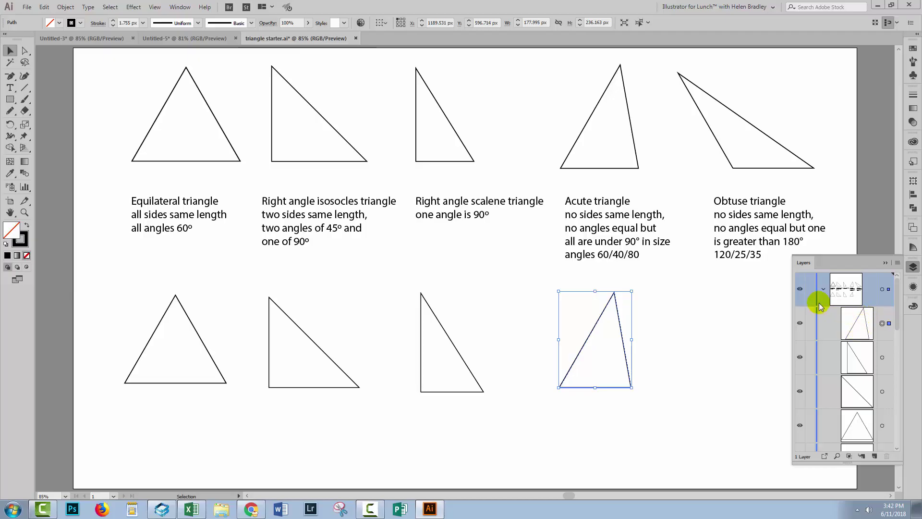
pyautogui.click(27, 227)
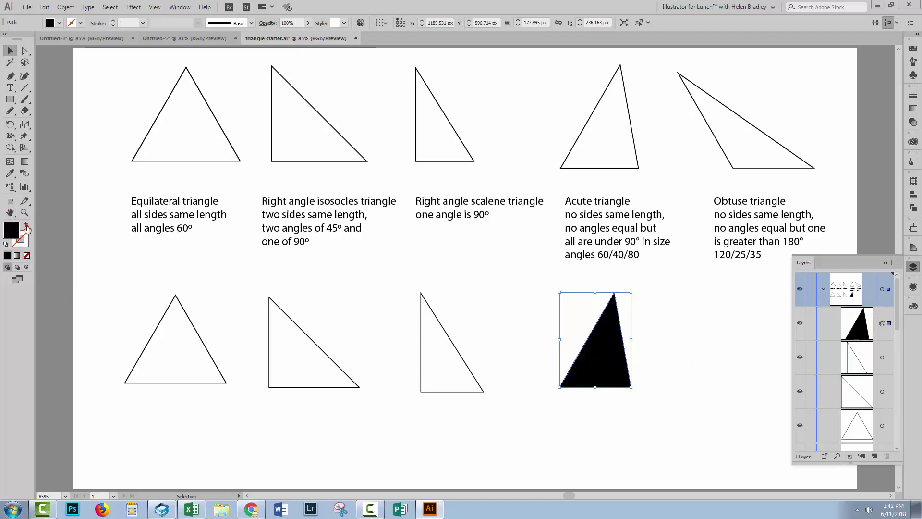
pyautogui.click(27, 227)
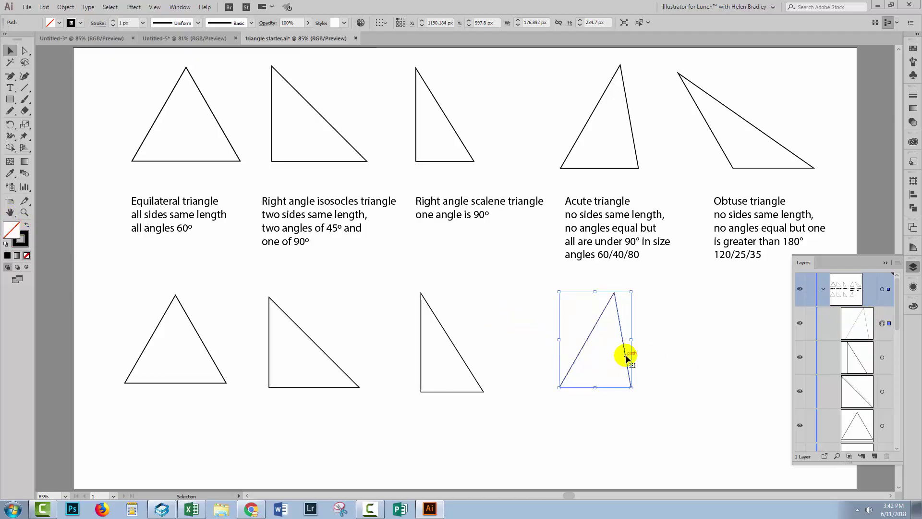
pyautogui.click(885, 263)
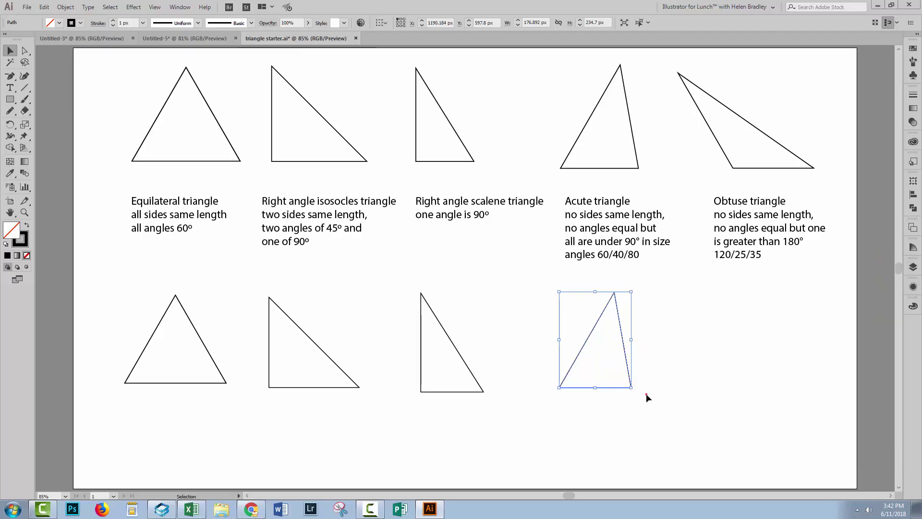
# - Set the acute triangle's stroke weight to 2 px
pyautogui.click(551, 308)
pyautogui.moveTo(591, 384); pyautogui.dragTo(590, 384)
pyautogui.click(113, 21)
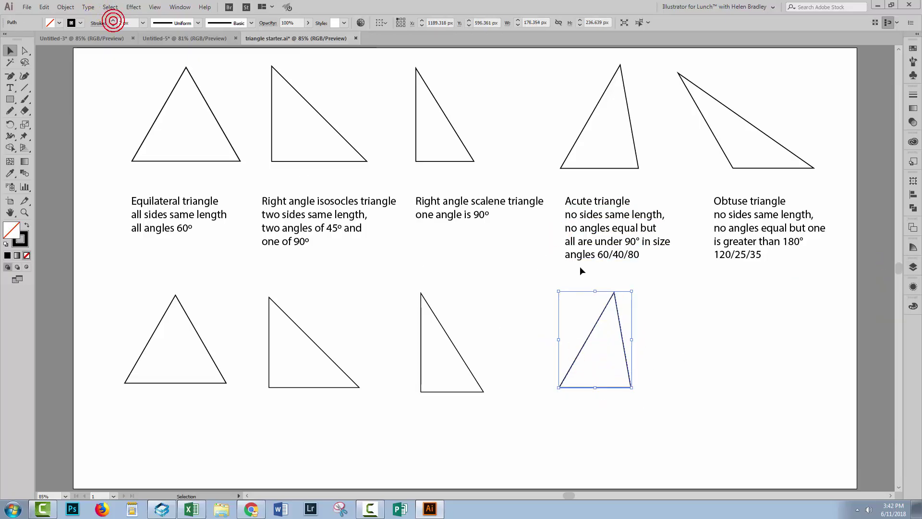
pyautogui.click(662, 320)
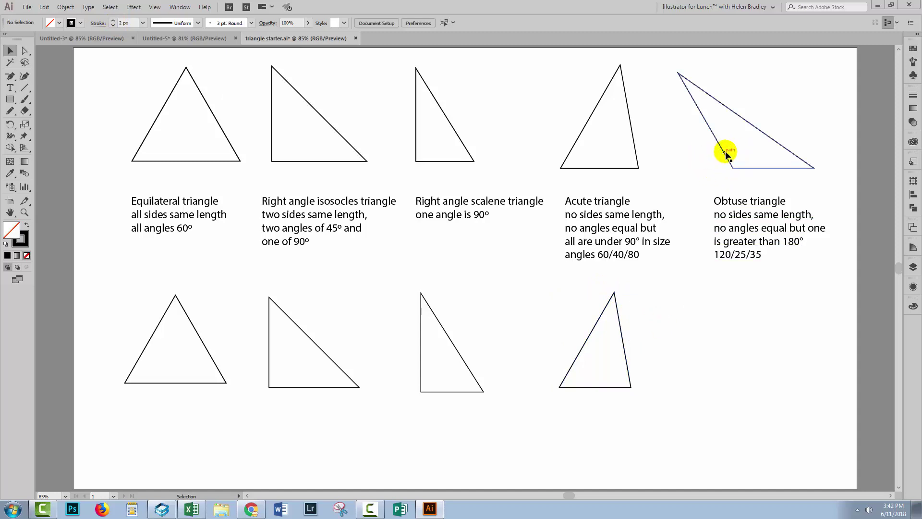
pyautogui.moveTo(729, 164)
pyautogui.mouseDown()
pyautogui.moveTo(650, 72)
pyautogui.moveTo(694, 93)
pyautogui.moveTo(729, 163)
pyautogui.mouseUp()
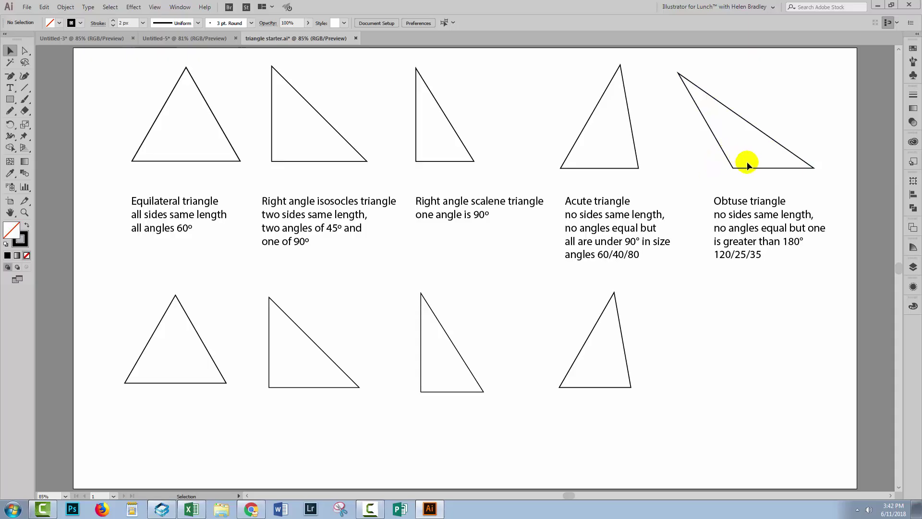
# - Draw a 350 px horizontal line at 0° to the right of the acute triangle
pyautogui.click(25, 87)
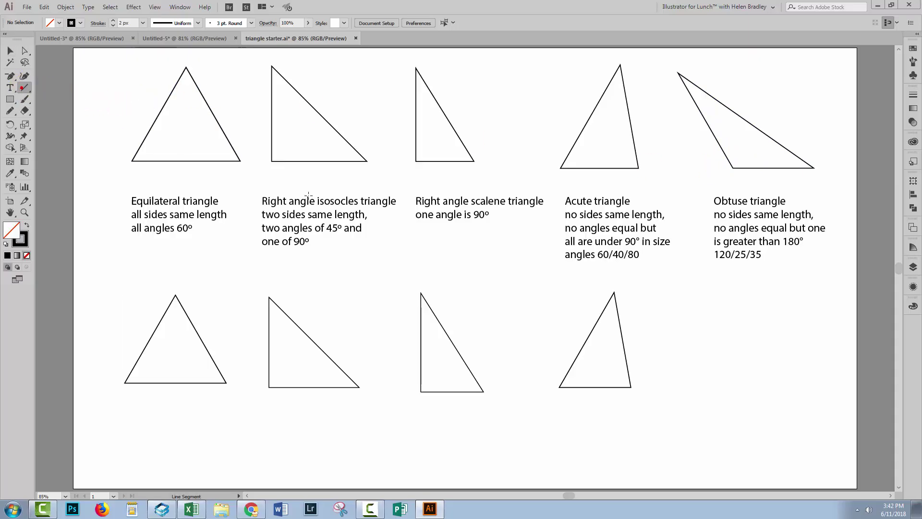
pyautogui.click(694, 387)
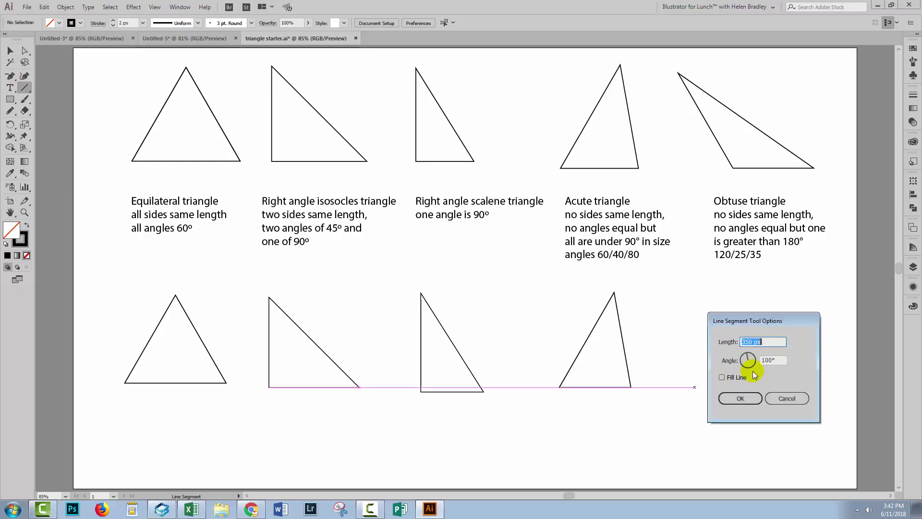
pyautogui.moveTo(784, 361); pyautogui.dragTo(759, 361)
pyautogui.write('0')
pyautogui.click(748, 395)
pyautogui.press('v')
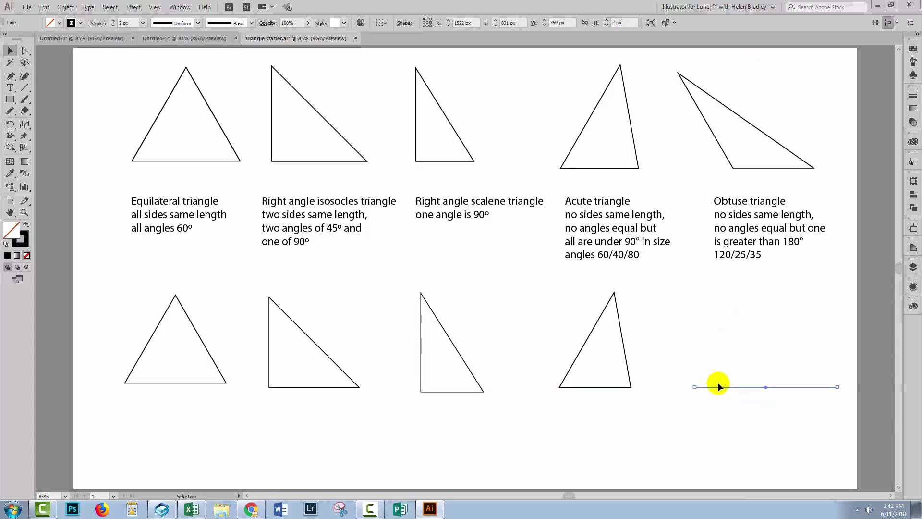
pyautogui.hotkey('ctrl', 'z')
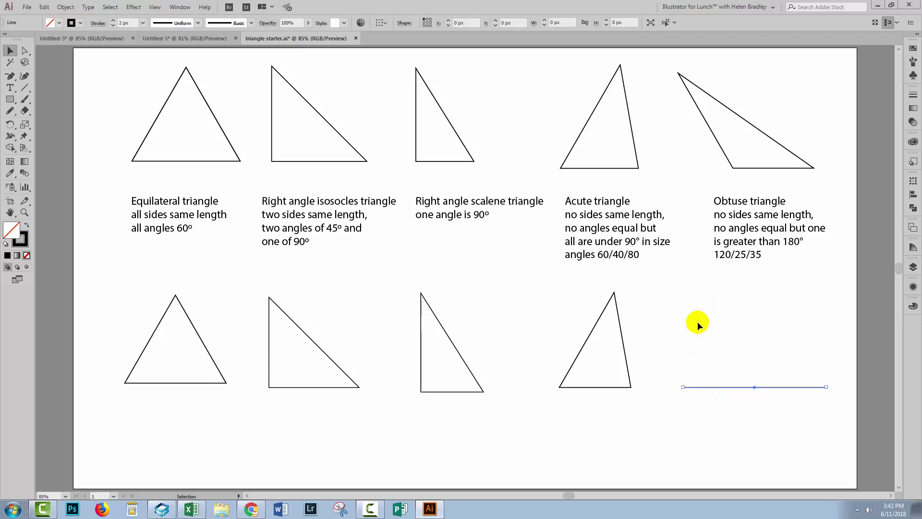
# - Draw a second 350 px line at a 120° angle
pyautogui.click(25, 87)
pyautogui.click(708, 365)
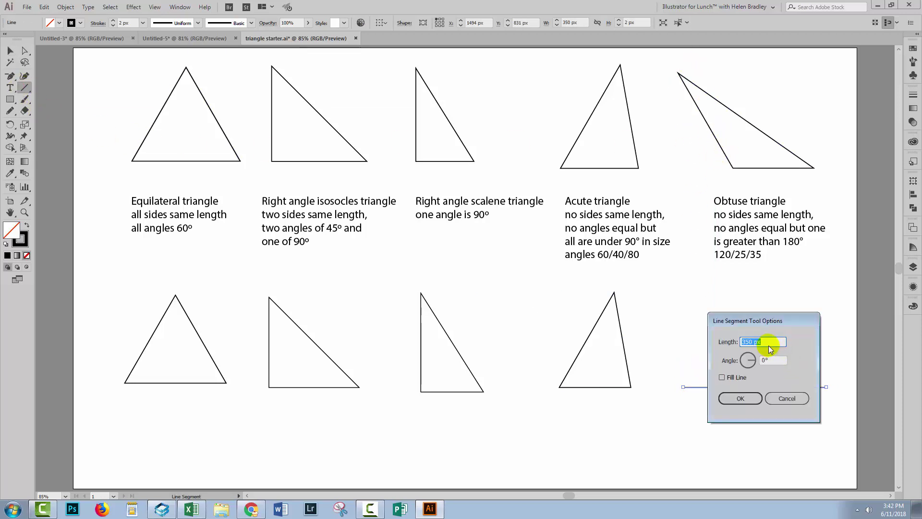
pyautogui.click(768, 359)
pyautogui.write('120')
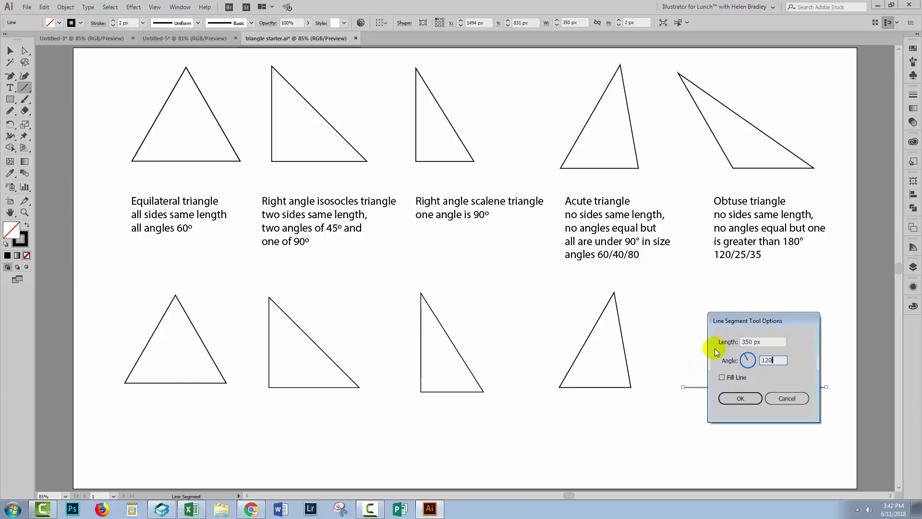
pyautogui.press('Tab')
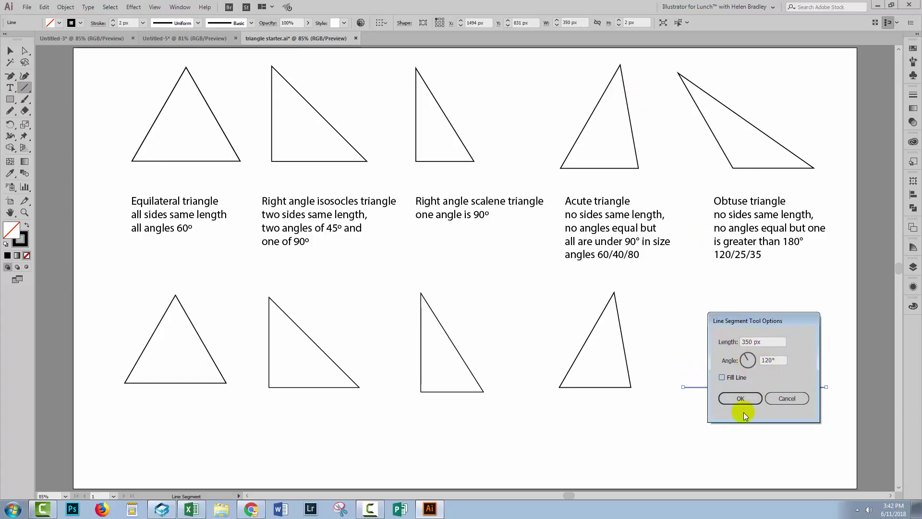
pyautogui.click(739, 398)
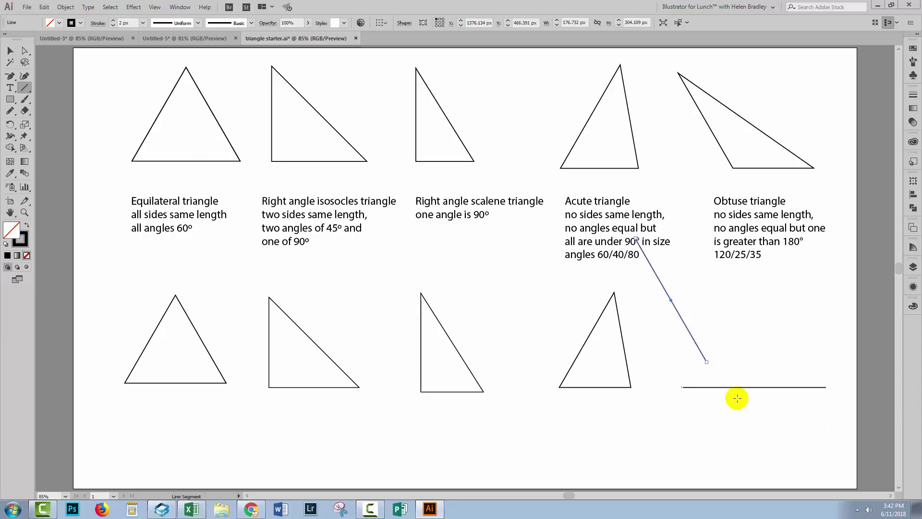
# - Drag the 120° line down so it crosses the horizontal baseline near its left end
pyautogui.press('v')
pyautogui.moveTo(693, 347); pyautogui.dragTo(706, 379)
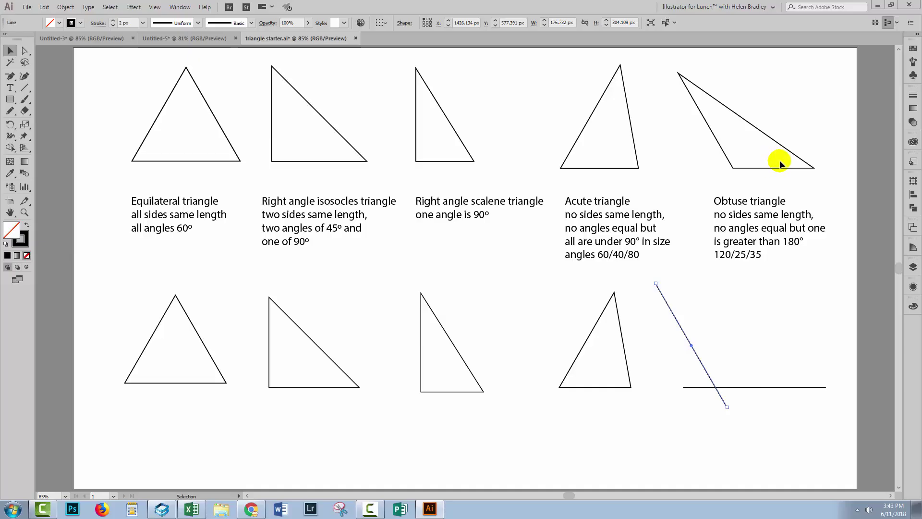
# - Draw a third 350 px line with its angle entered as 180-35, giving 145°
pyautogui.click(26, 92)
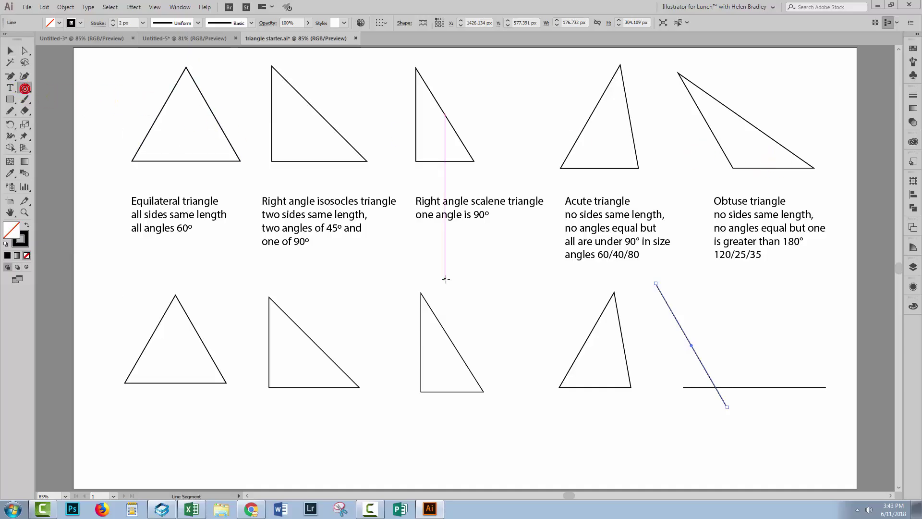
pyautogui.click(734, 362)
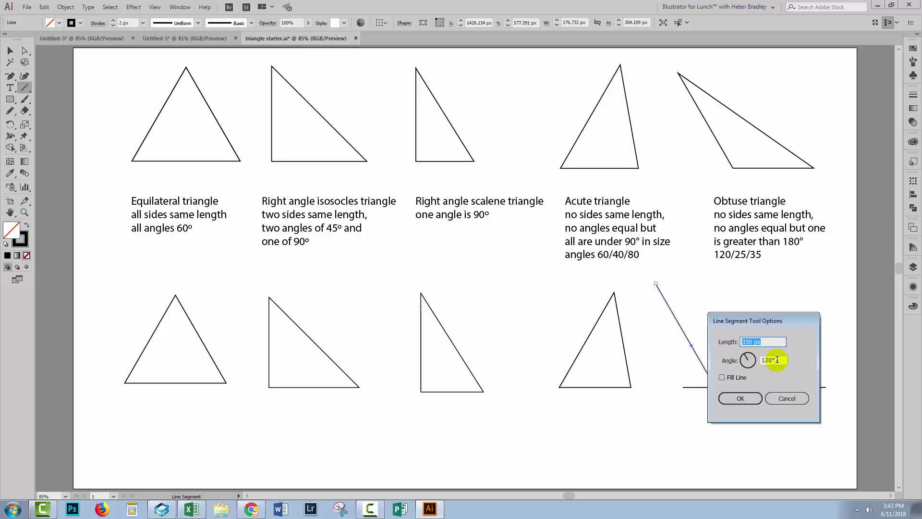
pyautogui.doubleClick(768, 361)
pyautogui.write('1')
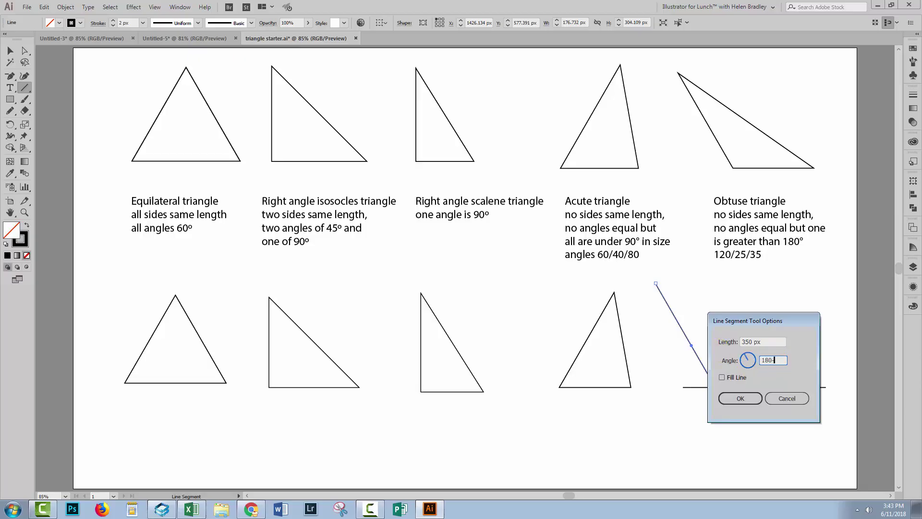
pyautogui.press('Tab')
pyautogui.click(743, 399)
# - Move the 145° line across the other two and select all three lines
pyautogui.press('v')
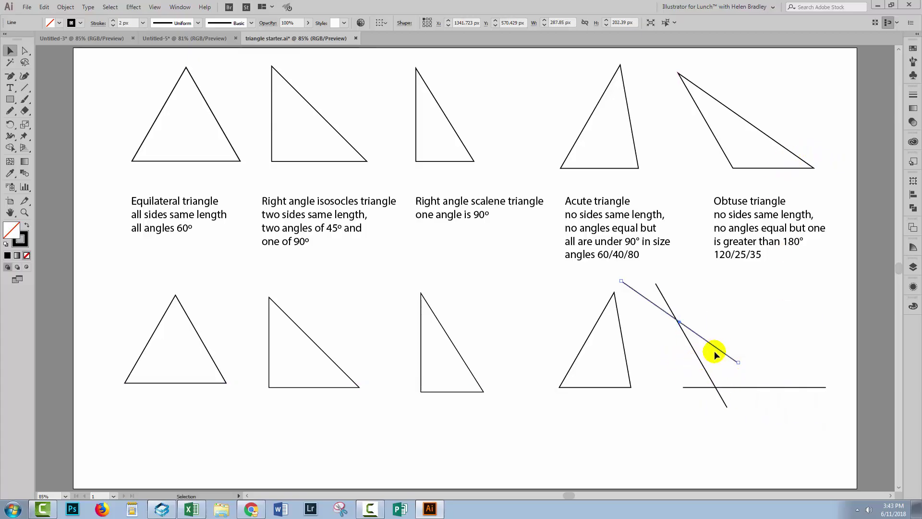
pyautogui.moveTo(713, 344); pyautogui.dragTo(760, 378)
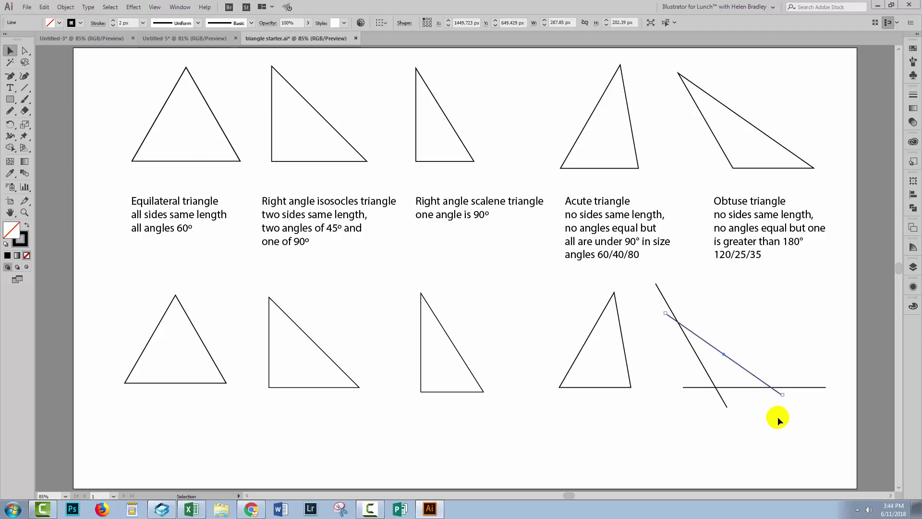
pyautogui.click(736, 444)
pyautogui.moveTo(642, 298); pyautogui.dragTo(809, 421)
# - Use Shape Builder to merge the enclosed region and remove the stray line ends
pyautogui.click(10, 147)
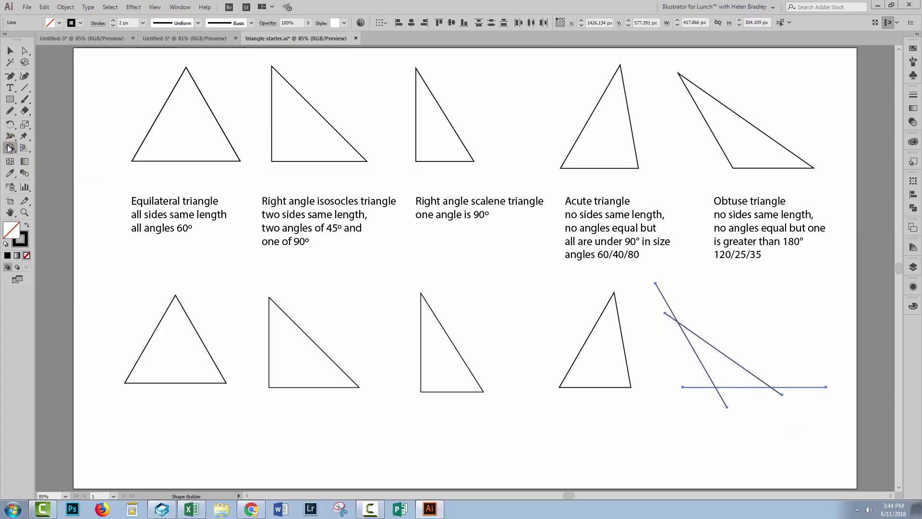
pyautogui.click(732, 375)
pyautogui.moveTo(665, 312)
pyautogui.mouseDown()
pyautogui.moveTo(655, 379)
pyautogui.moveTo(714, 419)
pyautogui.moveTo(721, 397)
pyautogui.moveTo(755, 431)
pyautogui.mouseUp()
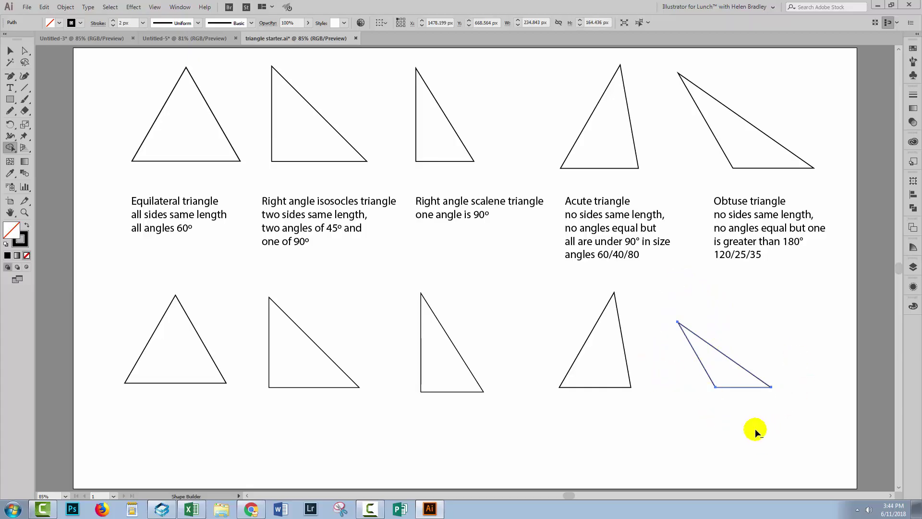
# - Scale the obtuse triangle up and to the right to match the reference
pyautogui.click(9, 50)
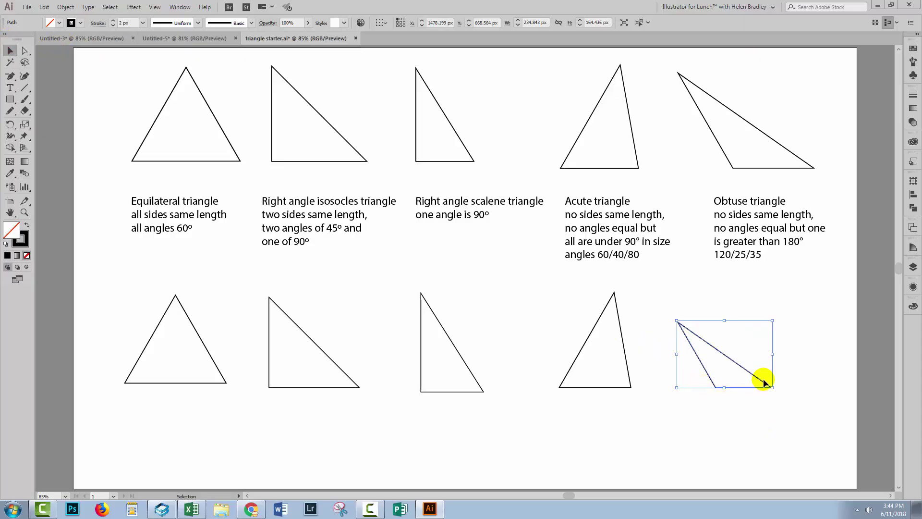
pyautogui.moveTo(772, 320); pyautogui.dragTo(805, 292)
pyautogui.click(774, 424)
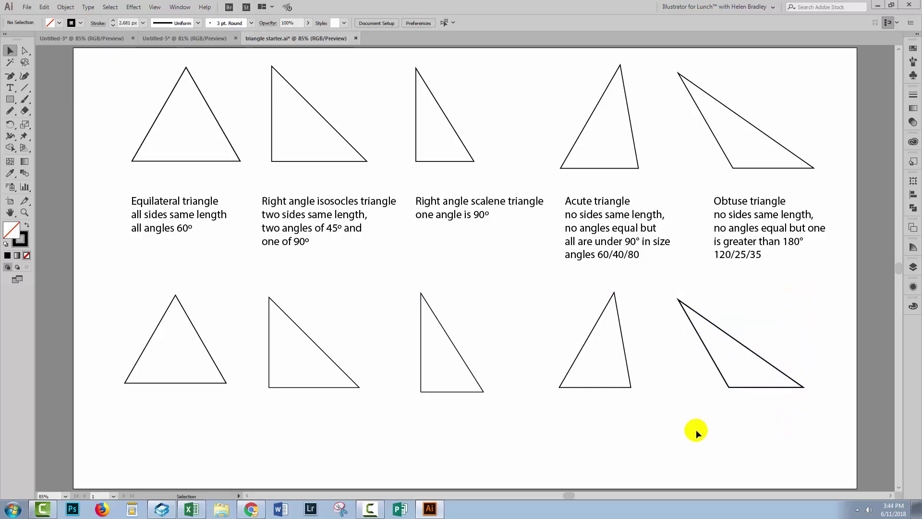